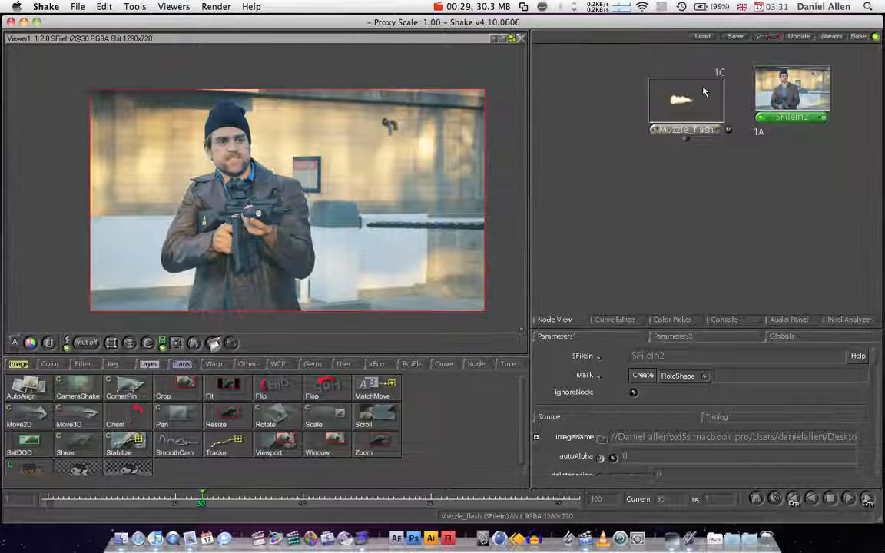
pyautogui.moveTo(780, 120); pyautogui.dragTo(780, 132)
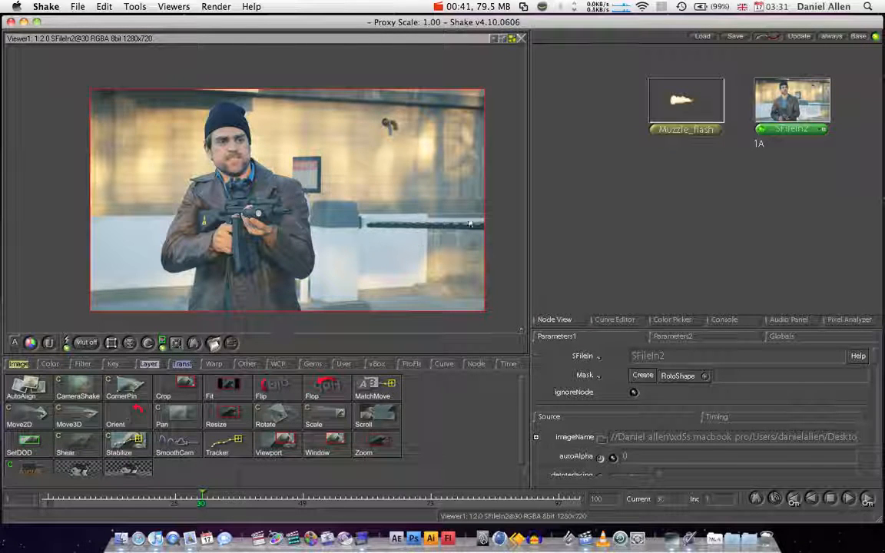
pyautogui.click(16, 366)
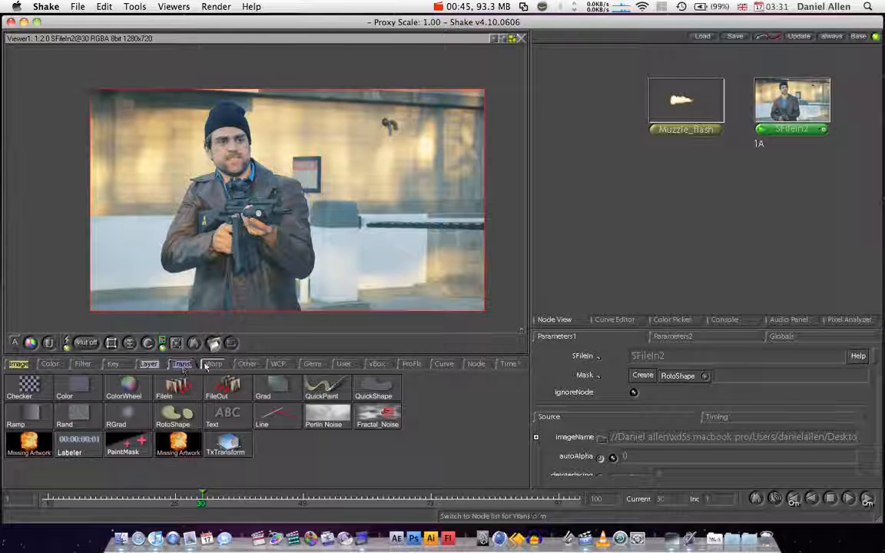
pyautogui.click(206, 367)
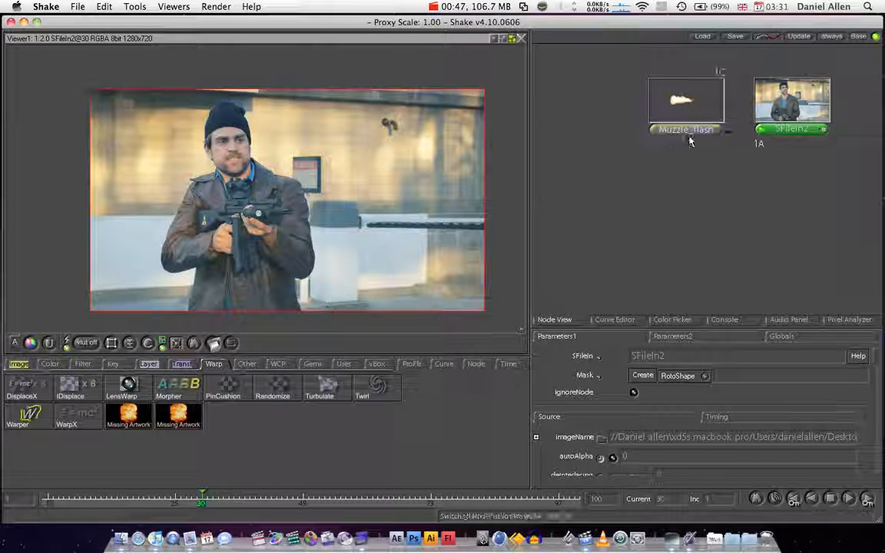
pyautogui.click(659, 109)
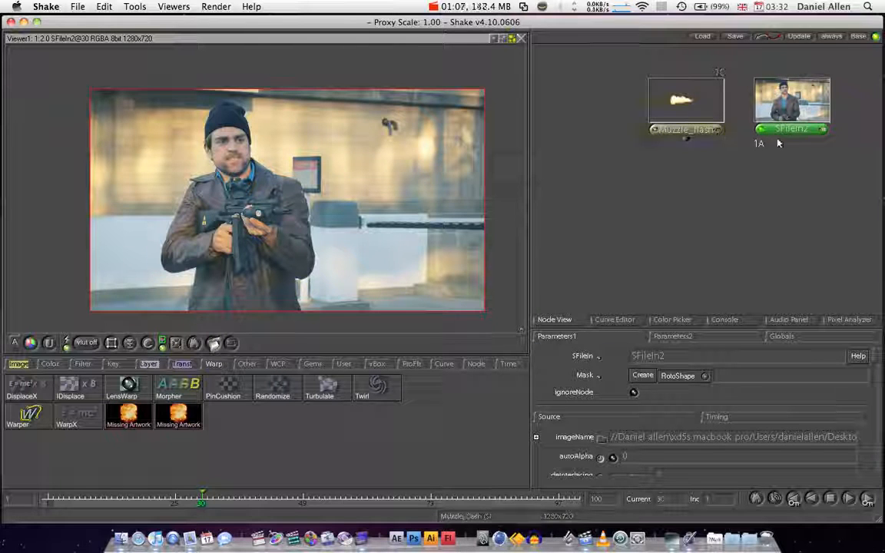
# - Rearrange the two source nodes side by side, with Muzzle_flash first and SFileIn2 after it
pyautogui.moveTo(768, 133); pyautogui.dragTo(577, 123)
pyautogui.moveTo(675, 131); pyautogui.dragTo(711, 127)
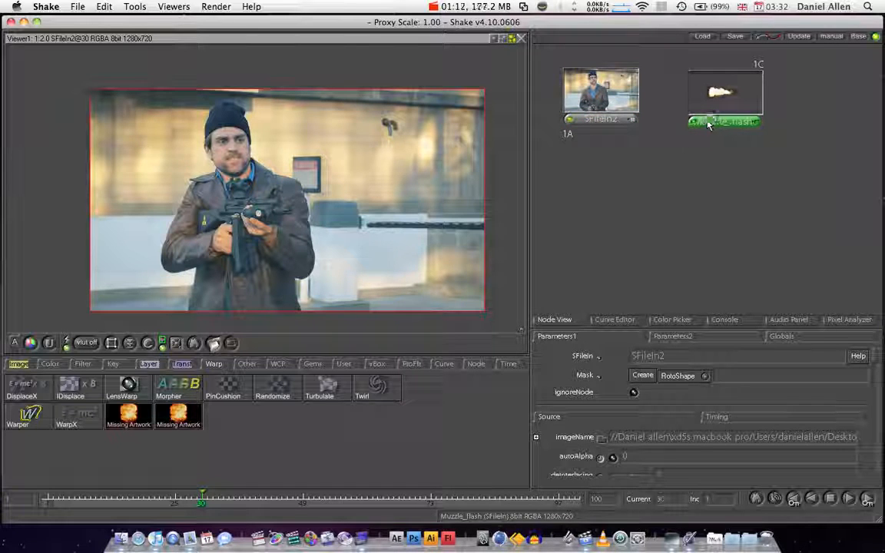
pyautogui.moveTo(582, 121); pyautogui.dragTo(713, 124)
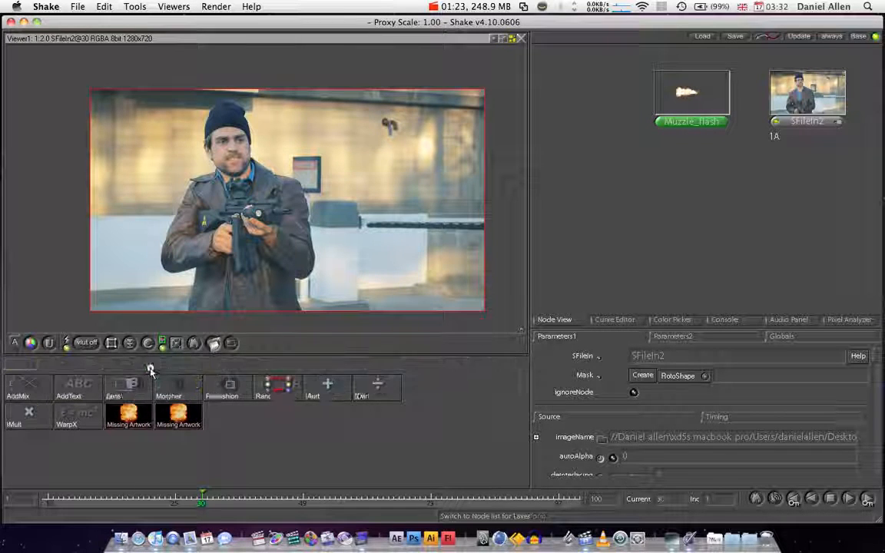
# - Add an Over node below the sources, with Muzzle_flash as its foreground and SFileIn2 as its background
pyautogui.click(149, 364)
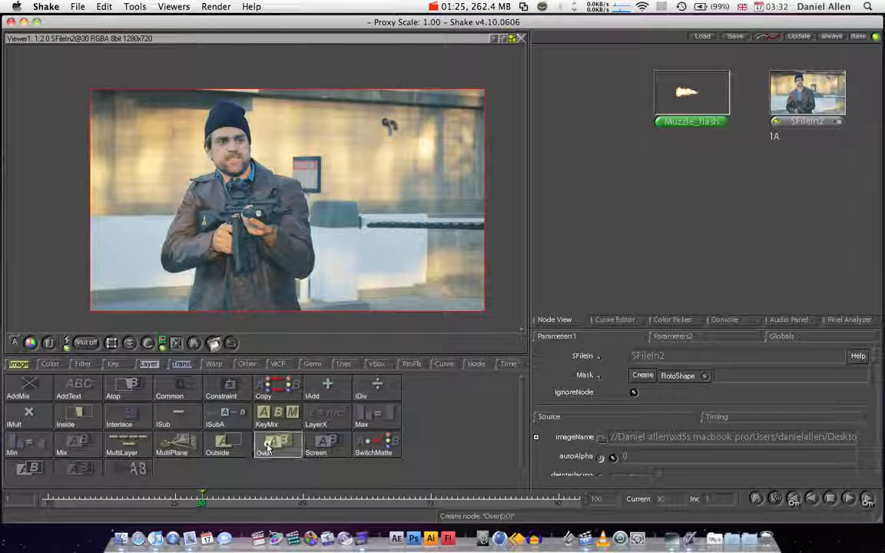
pyautogui.click(267, 449)
pyautogui.moveTo(697, 157); pyautogui.dragTo(713, 232)
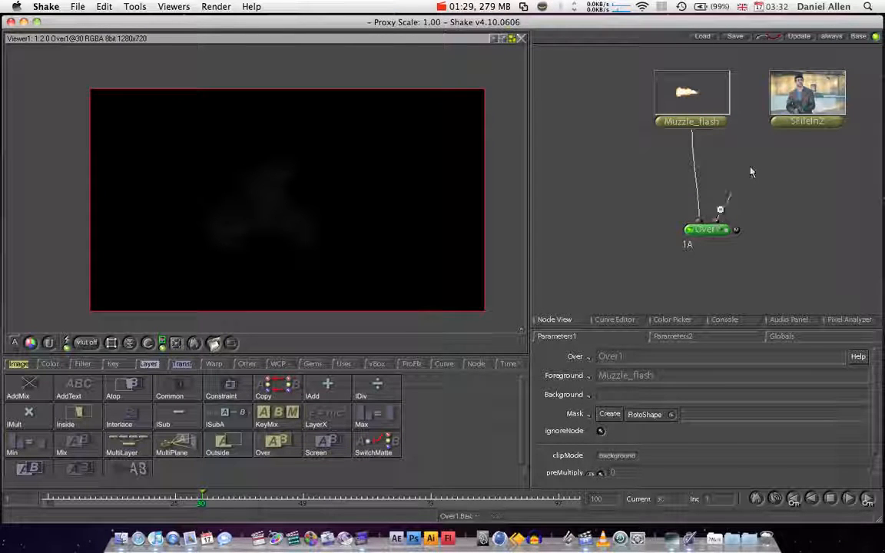
pyautogui.moveTo(751, 172); pyautogui.dragTo(803, 129)
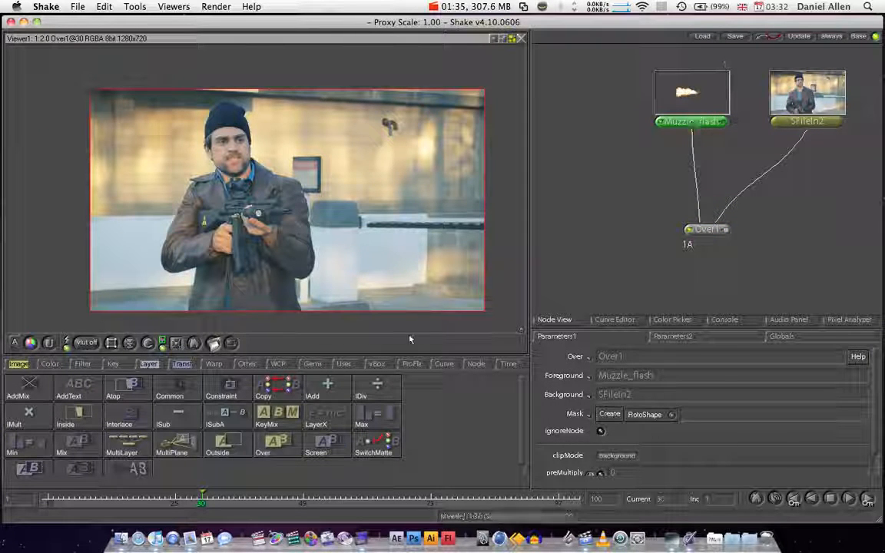
# - Show the clips in the Time View and rename the SFileIn2 node to Plate
pyautogui.click(476, 364)
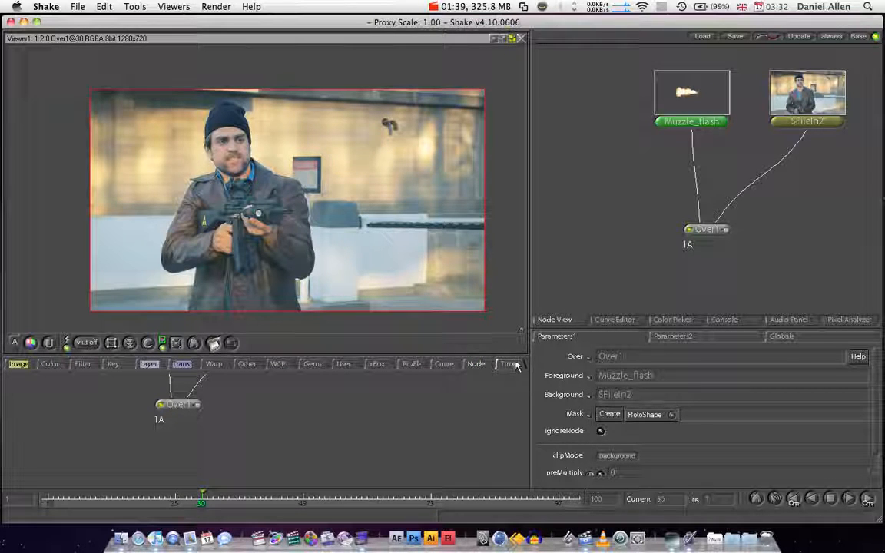
pyautogui.click(513, 365)
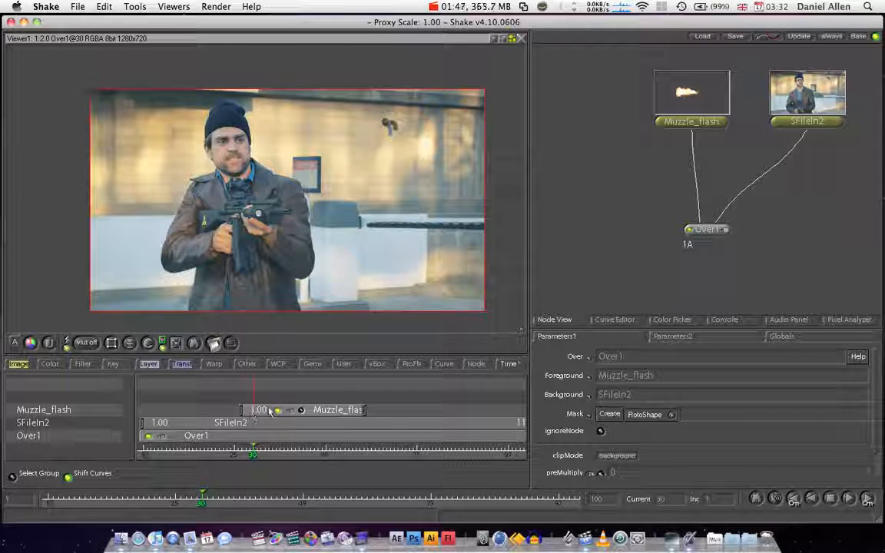
pyautogui.click(799, 121)
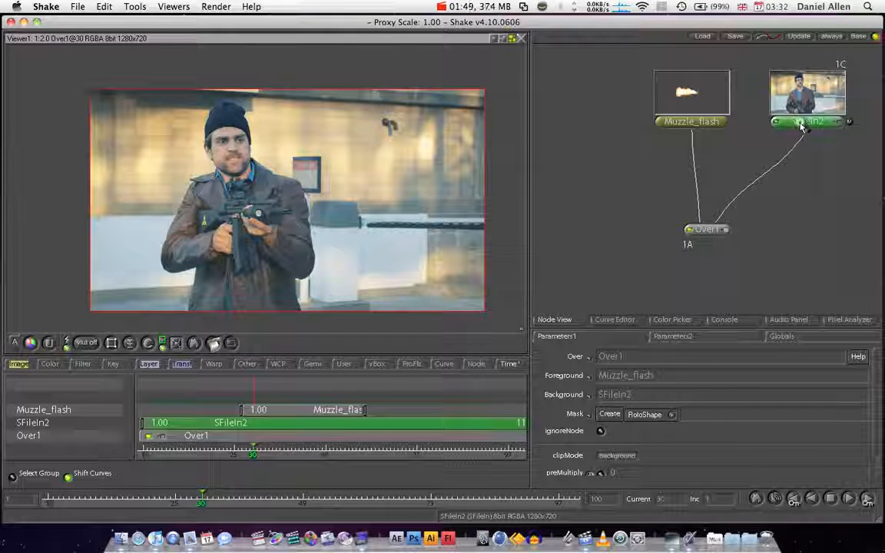
pyautogui.doubleClick(799, 121)
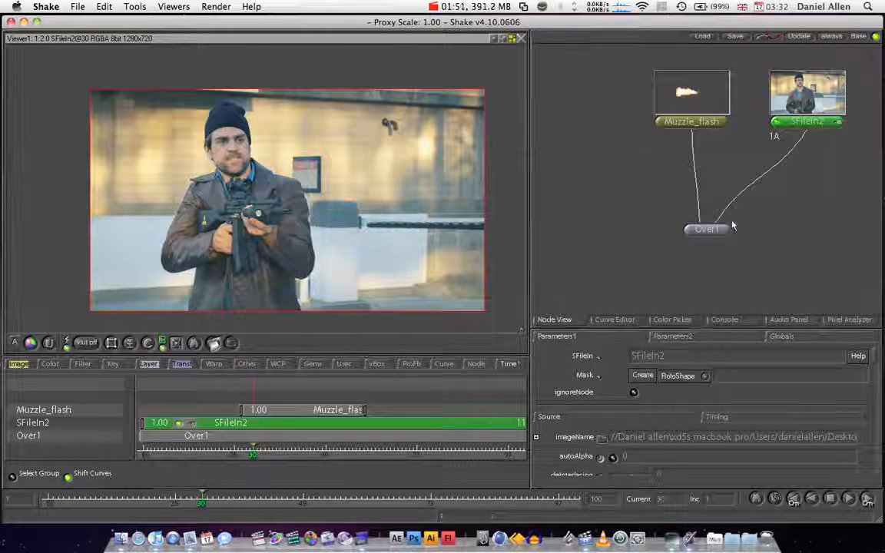
pyautogui.doubleClick(660, 356)
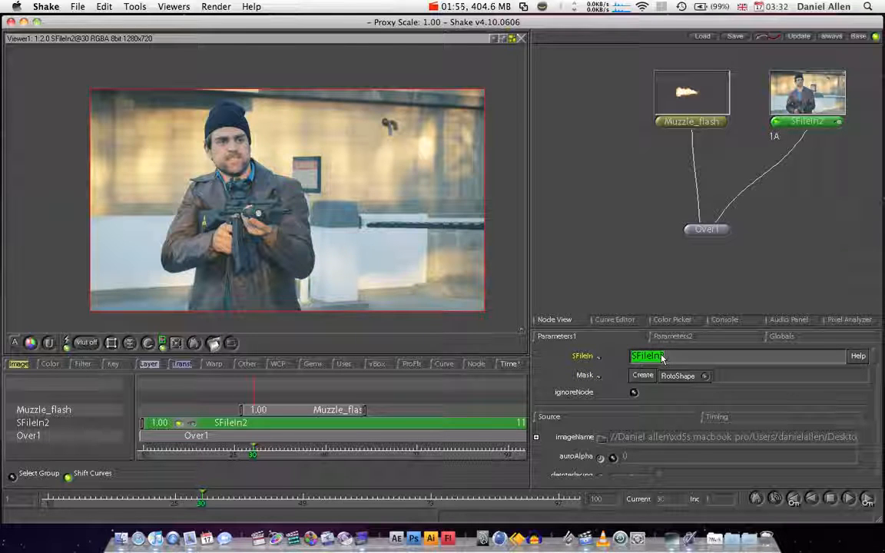
pyautogui.write('Plate')
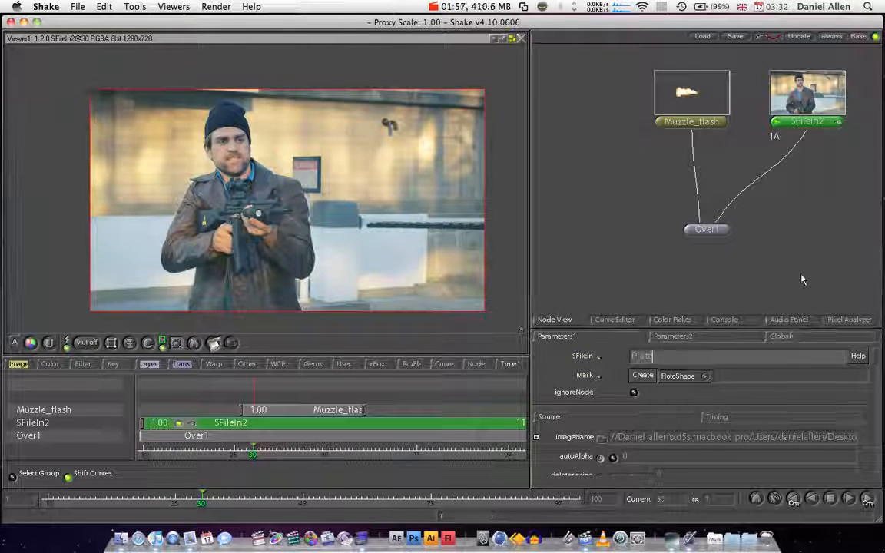
pyautogui.press('Return')
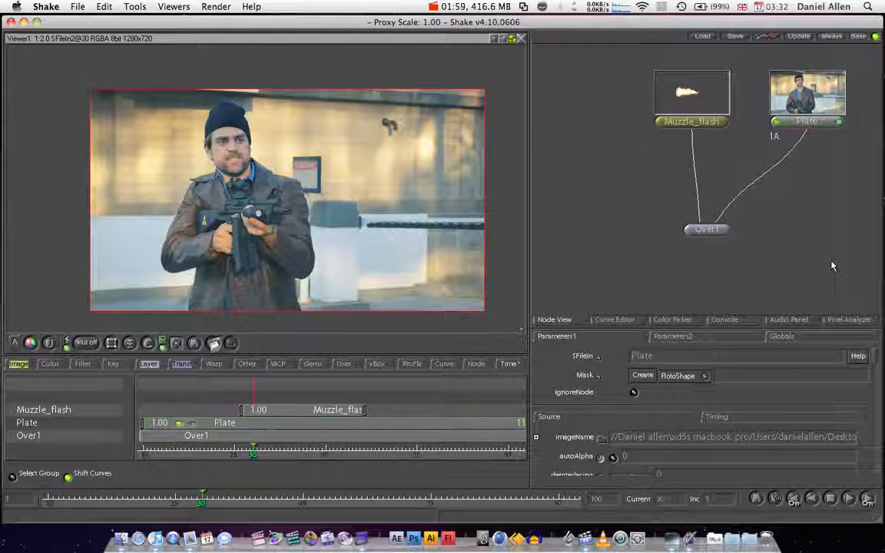
# - View the Over1 composite and check the muzzle flash timing at frames 28, 26 and 27
pyautogui.click(678, 126)
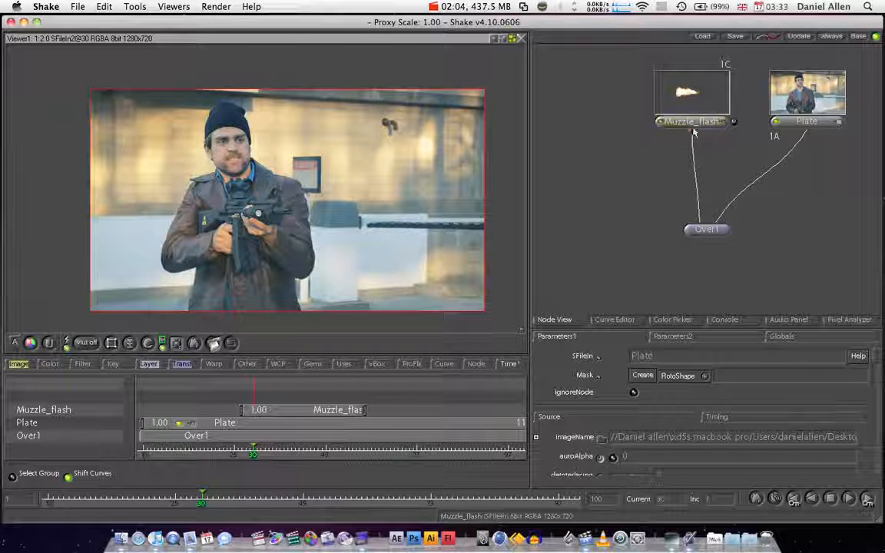
pyautogui.click(705, 231)
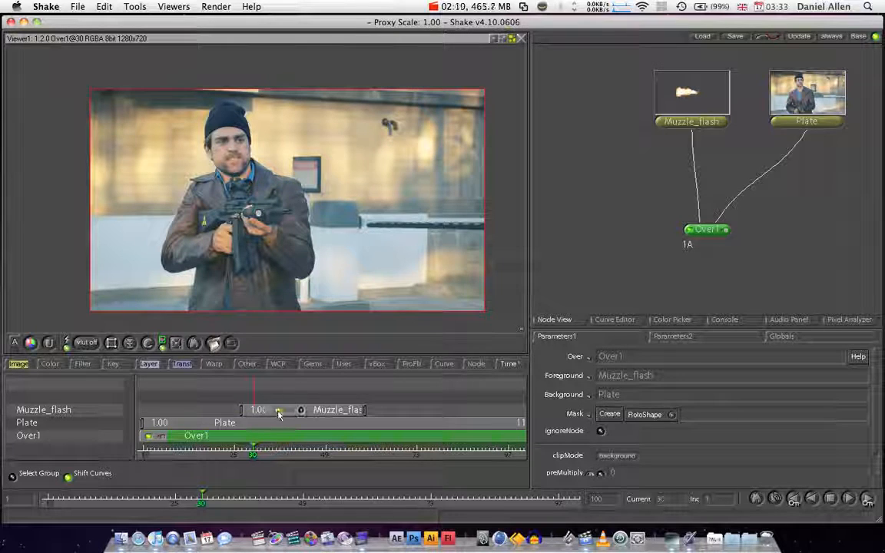
pyautogui.moveTo(282, 409); pyautogui.dragTo(318, 411)
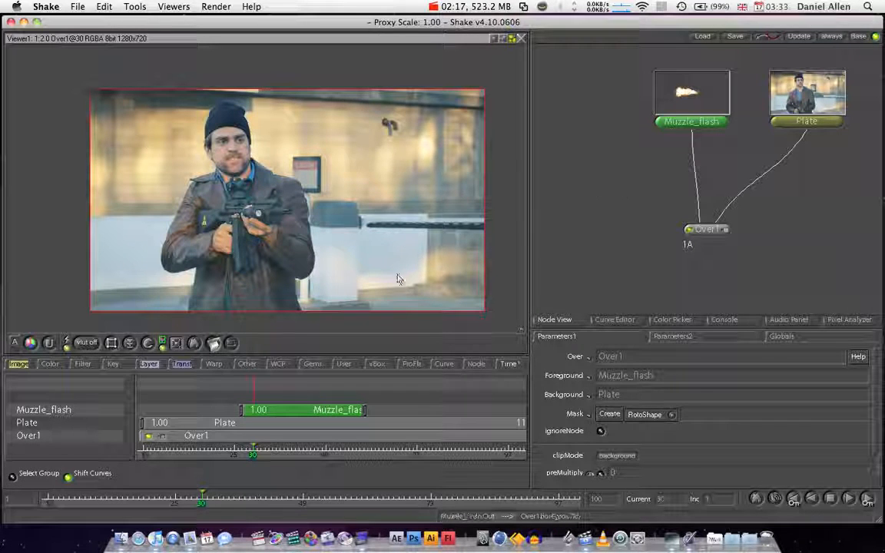
pyautogui.moveTo(190, 492)
pyautogui.mouseDown()
pyautogui.moveTo(177, 494)
pyautogui.moveTo(190, 490)
pyautogui.mouseUp()
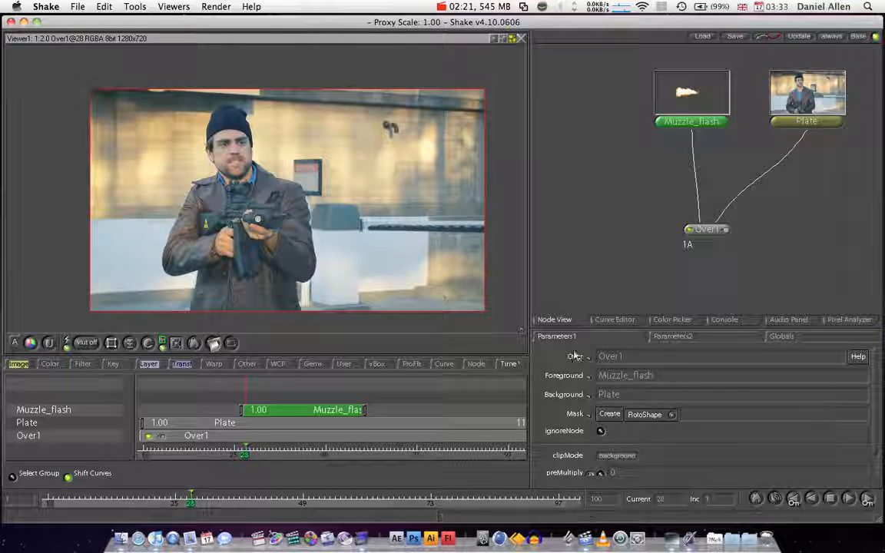
pyautogui.click(703, 230)
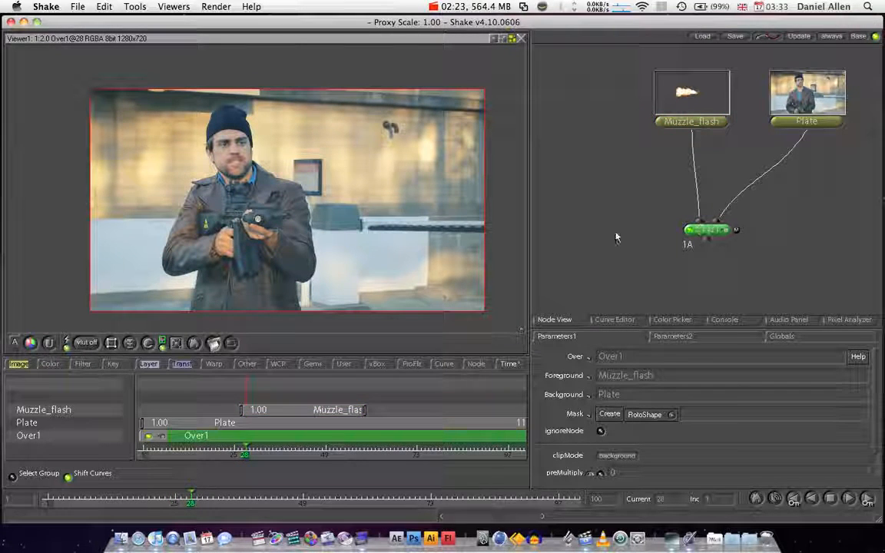
pyautogui.click(178, 495)
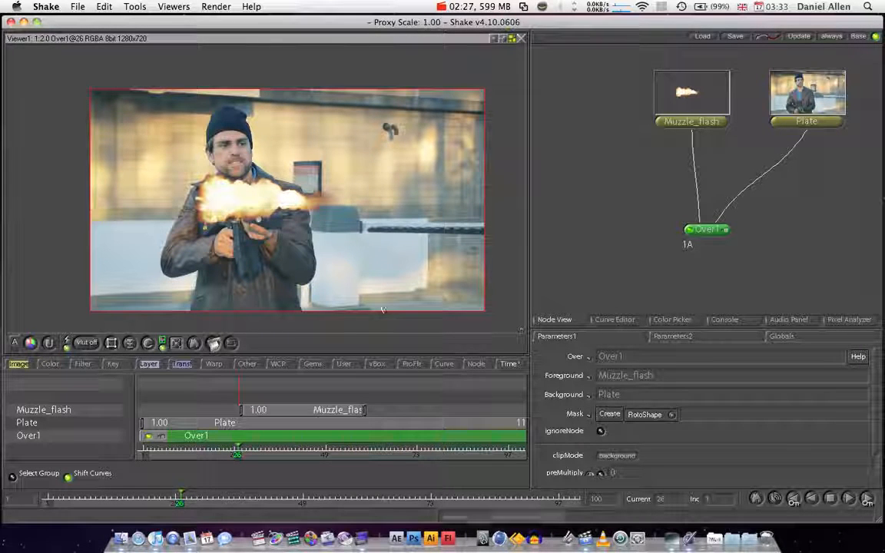
pyautogui.click(184, 494)
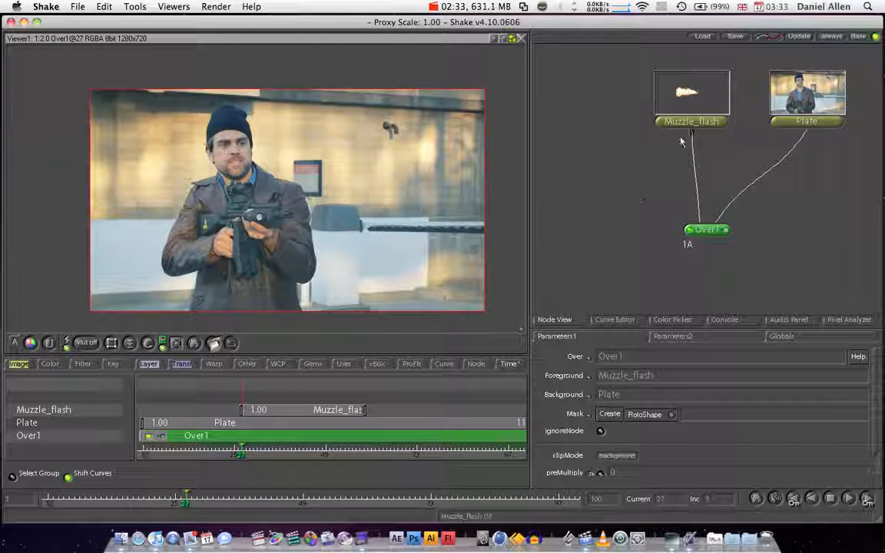
# - Move the Muzzle_flash node aside and create a RotoShape node just below the Plate node
pyautogui.moveTo(686, 121); pyautogui.dragTo(615, 145)
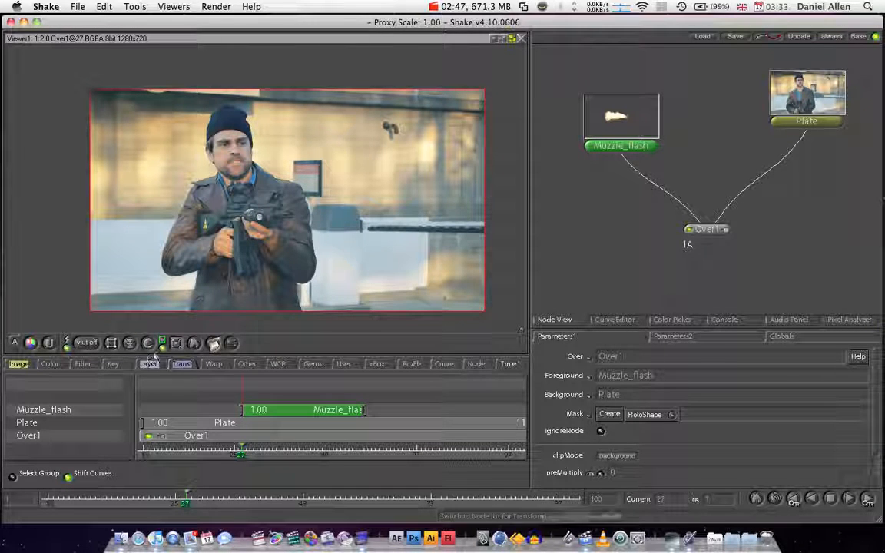
pyautogui.click(20, 364)
pyautogui.click(162, 416)
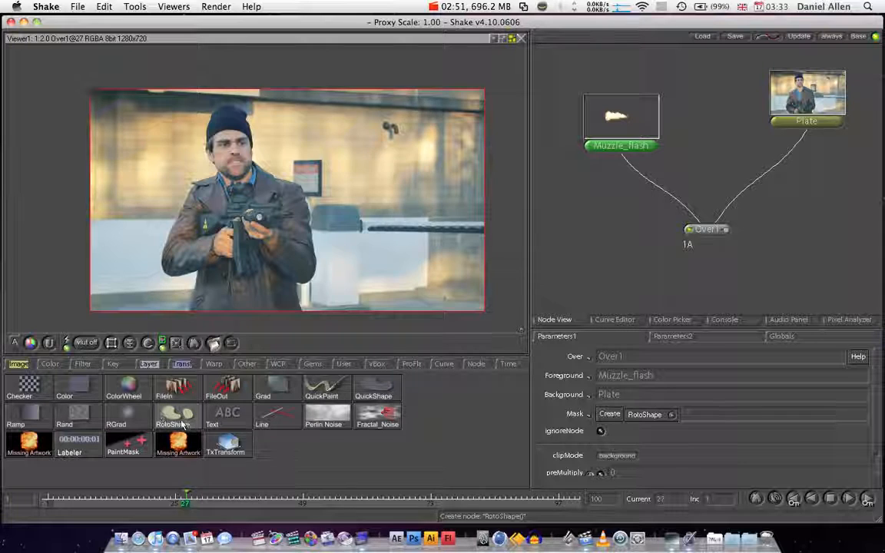
pyautogui.moveTo(770, 189); pyautogui.dragTo(788, 189)
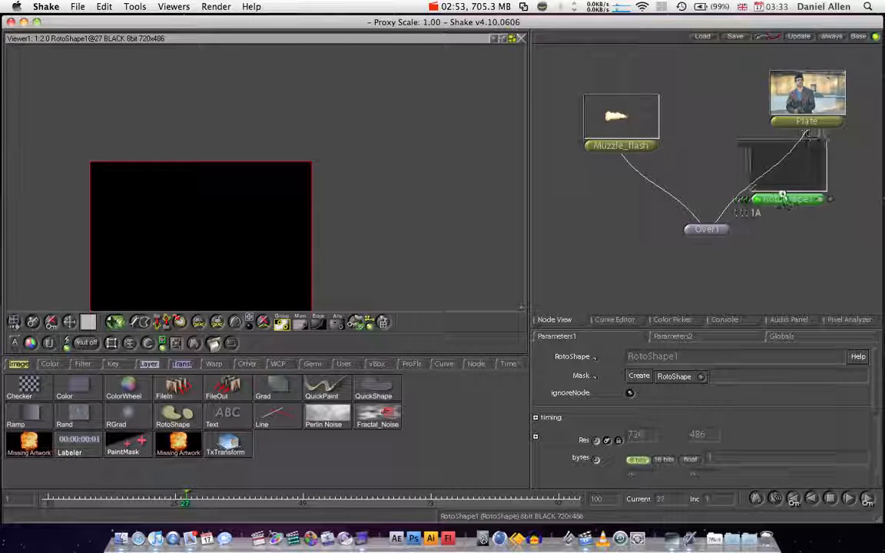
# - Draw a closed, curved roto shape around the muzzle flash over the Over1 composite at frame 26
pyautogui.click(689, 230)
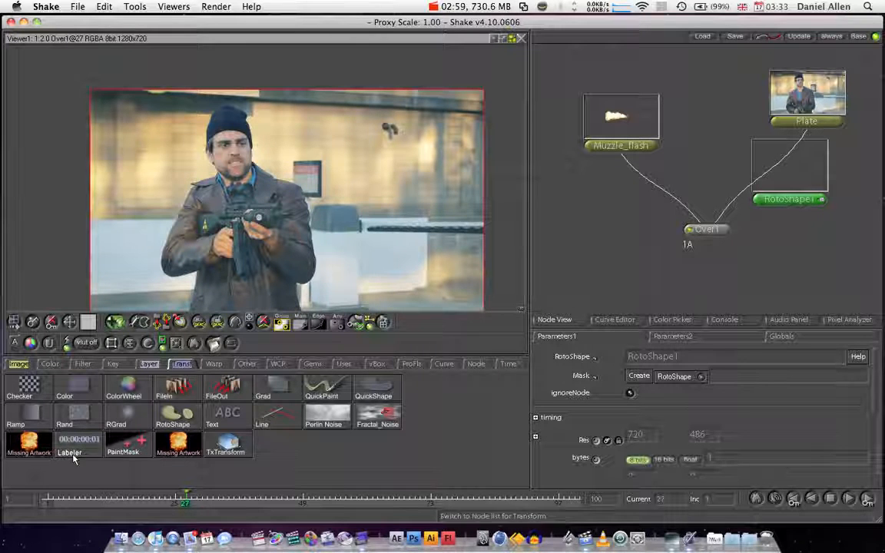
pyautogui.click(180, 497)
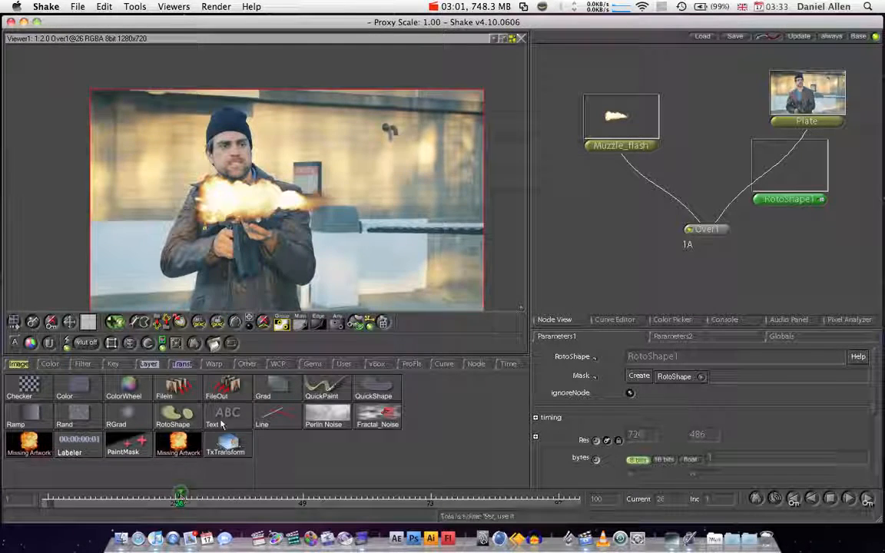
pyautogui.scroll(3, 215, 195)
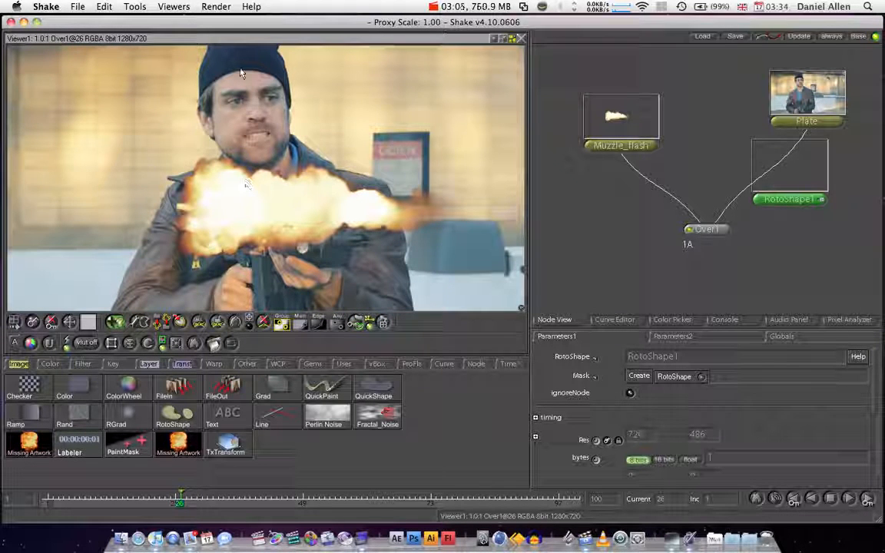
pyautogui.click(231, 67)
pyautogui.moveTo(476, 110); pyautogui.dragTo(501, 142)
pyautogui.click(506, 278)
pyautogui.click(439, 294)
pyautogui.moveTo(437, 295); pyautogui.dragTo(419, 291)
pyautogui.moveTo(224, 283); pyautogui.dragTo(186, 281)
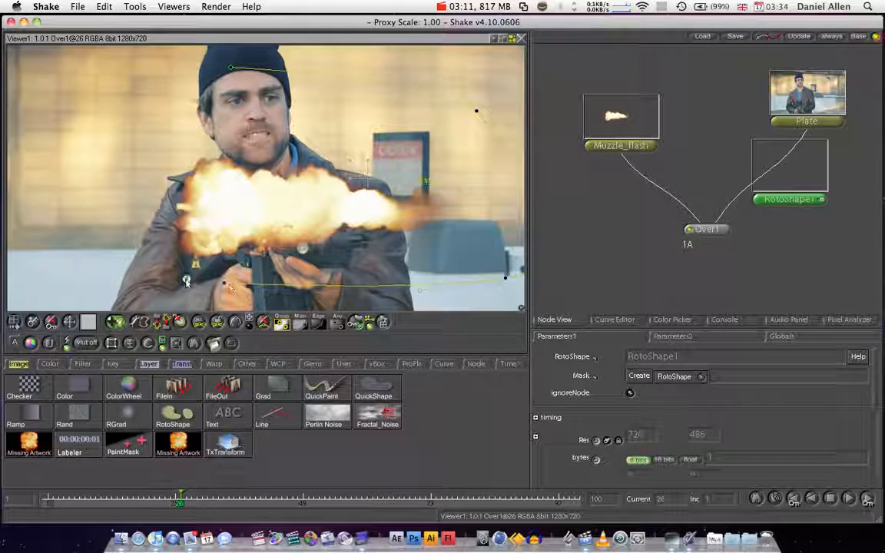
pyautogui.click(167, 232)
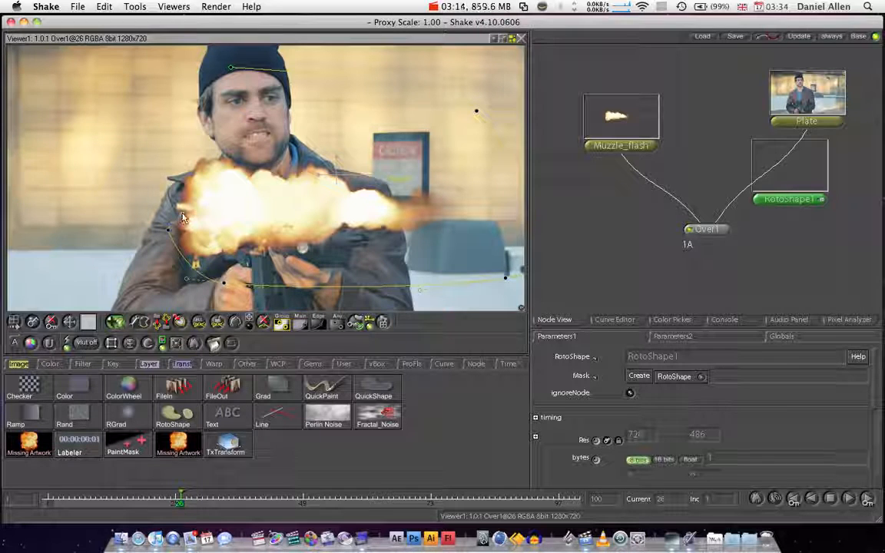
pyautogui.click(182, 211)
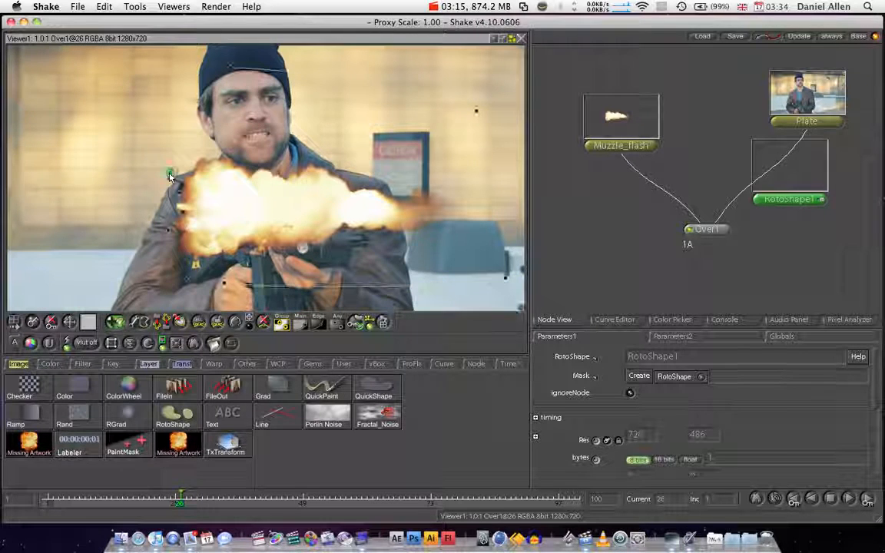
pyautogui.click(171, 115)
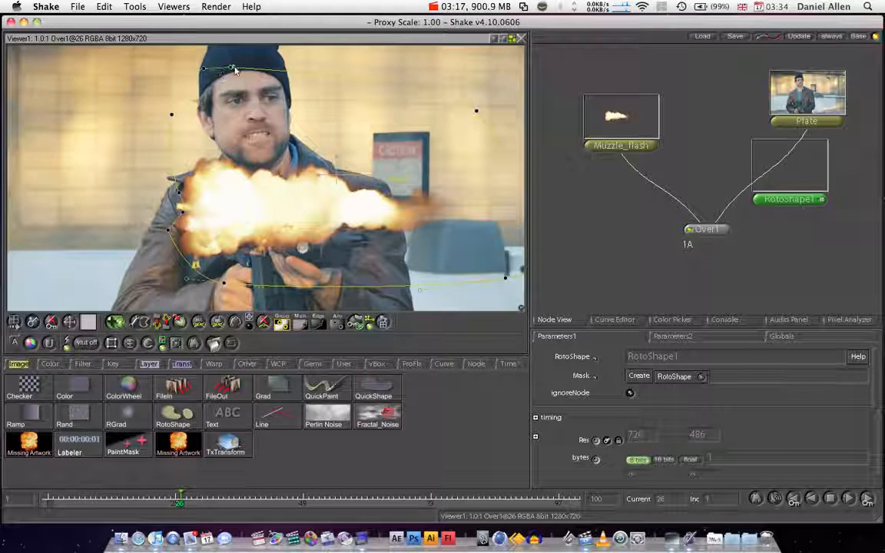
pyautogui.moveTo(234, 67); pyautogui.dragTo(232, 69)
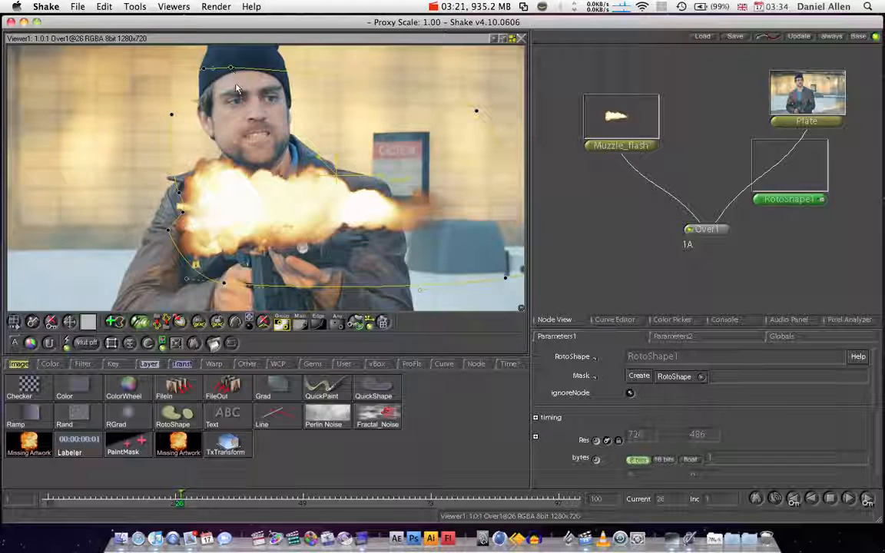
pyautogui.click(792, 230)
pyautogui.click(790, 200)
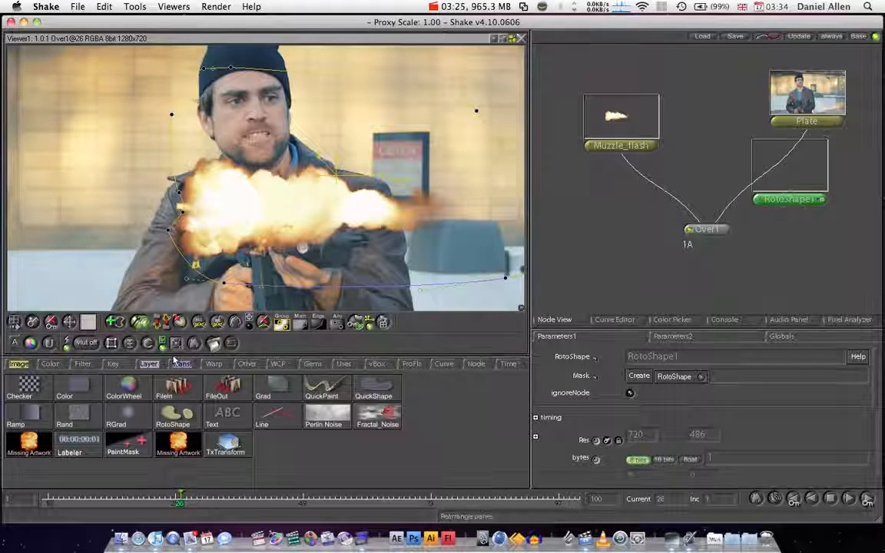
# - Add a Blur node below the RotoShape node and move the whole roto shape inside its image frame
pyautogui.click(82, 364)
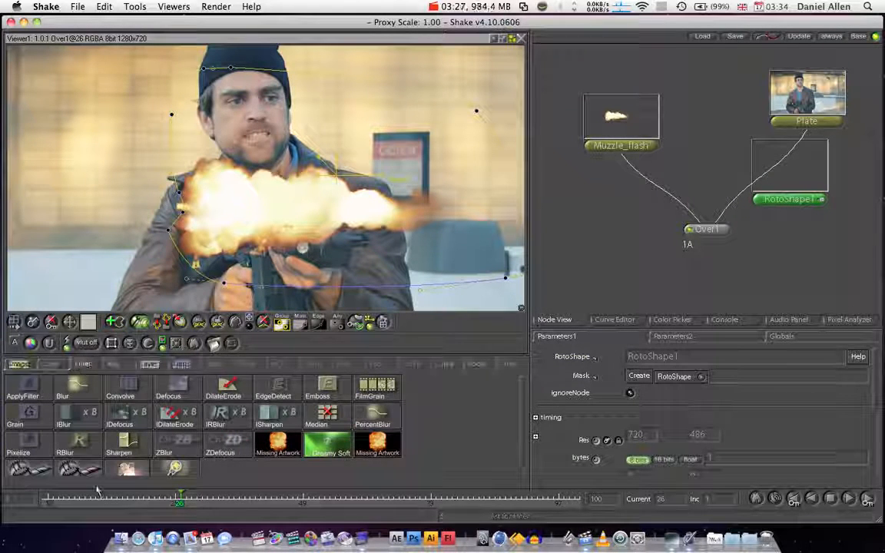
pyautogui.click(77, 388)
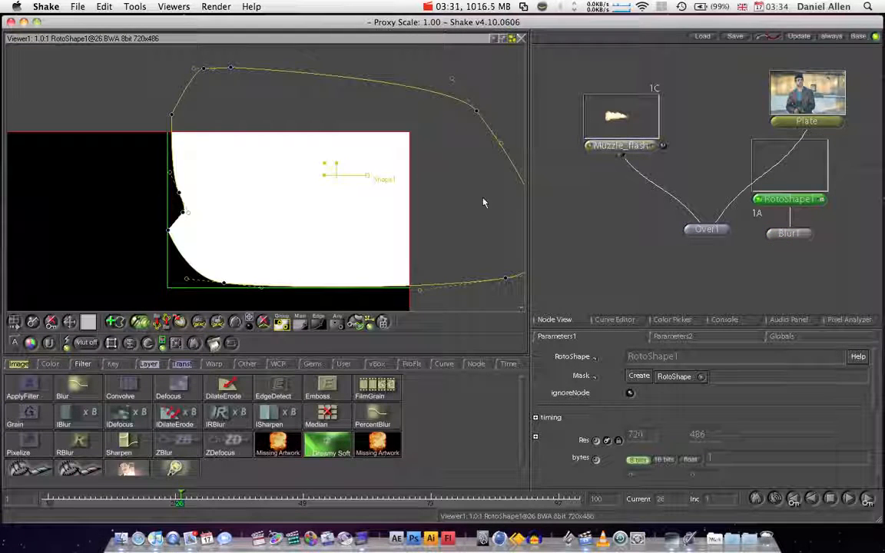
pyautogui.press('-')
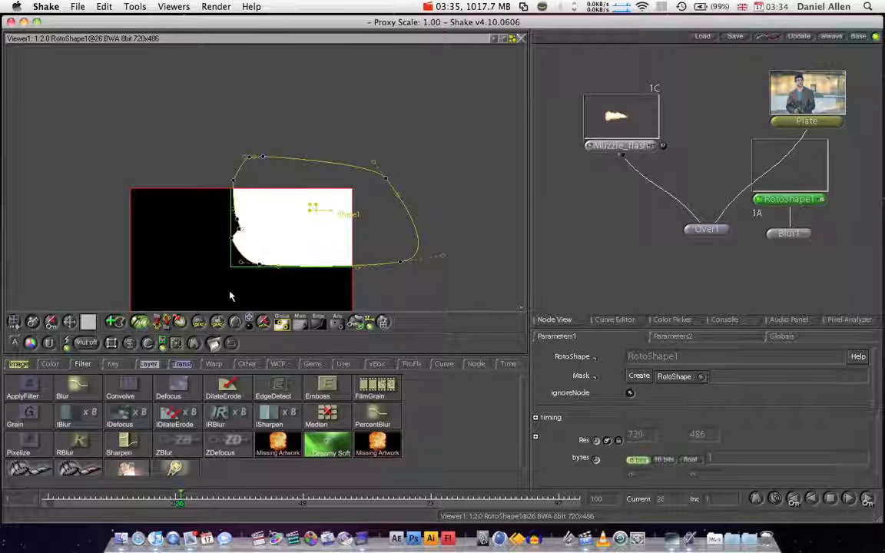
pyautogui.press('+')
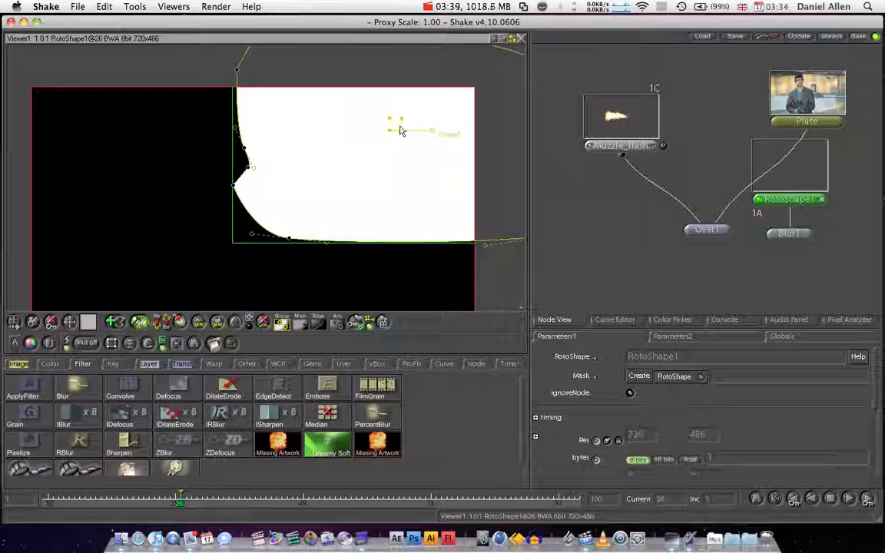
pyautogui.moveTo(402, 134); pyautogui.dragTo(258, 204)
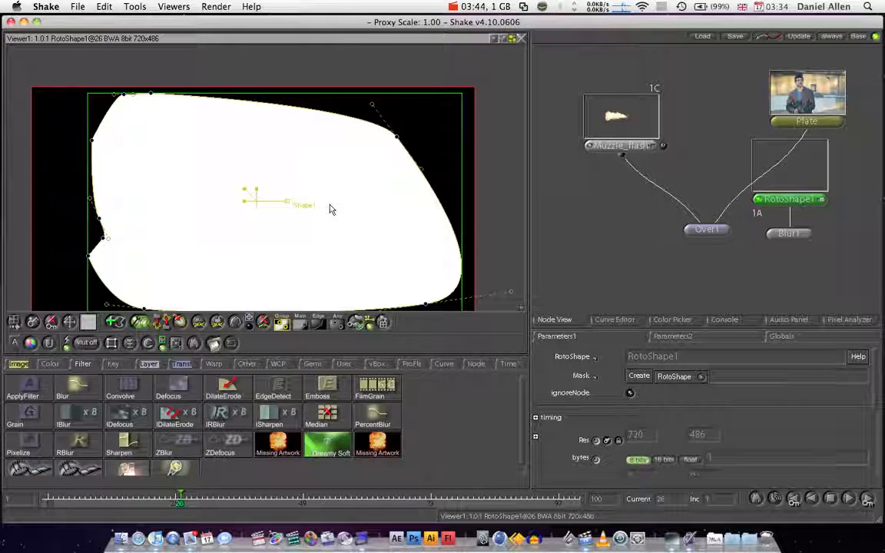
pyautogui.press('-')
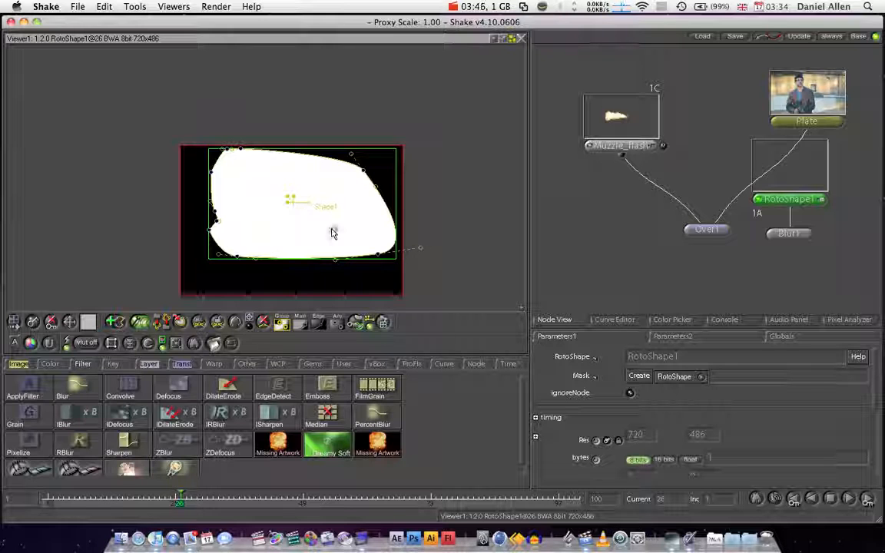
# - View the Blur node's output, load its parameters and set the blur to 20 pixels
pyautogui.click(773, 235)
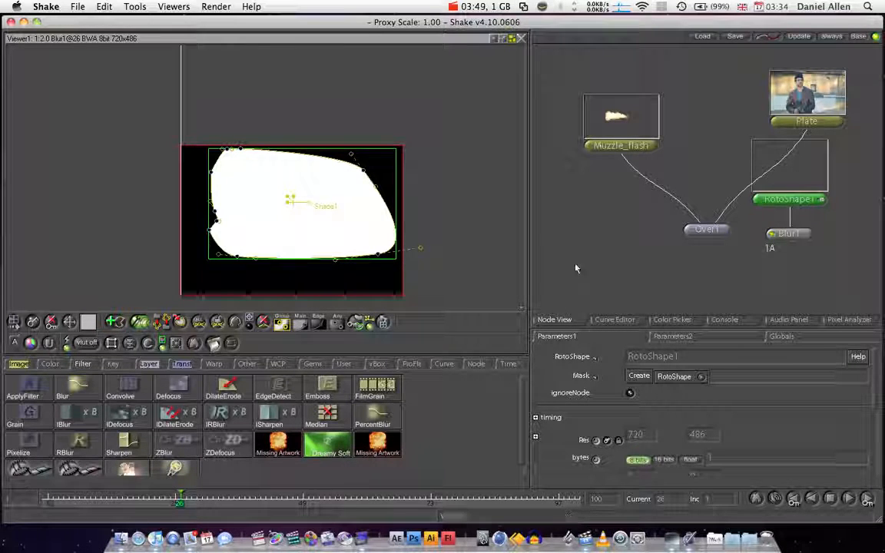
pyautogui.click(799, 238)
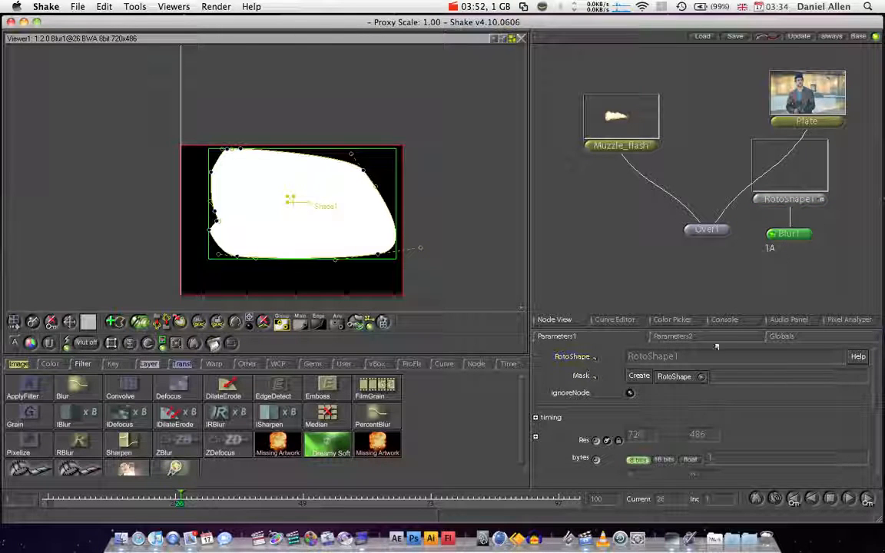
pyautogui.doubleClick(790, 234)
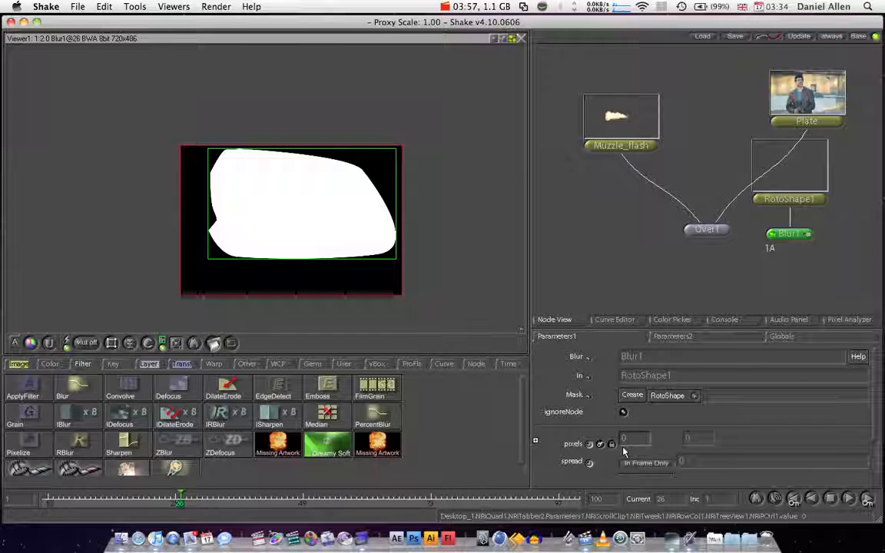
pyautogui.moveTo(623, 449); pyautogui.dragTo(625, 451)
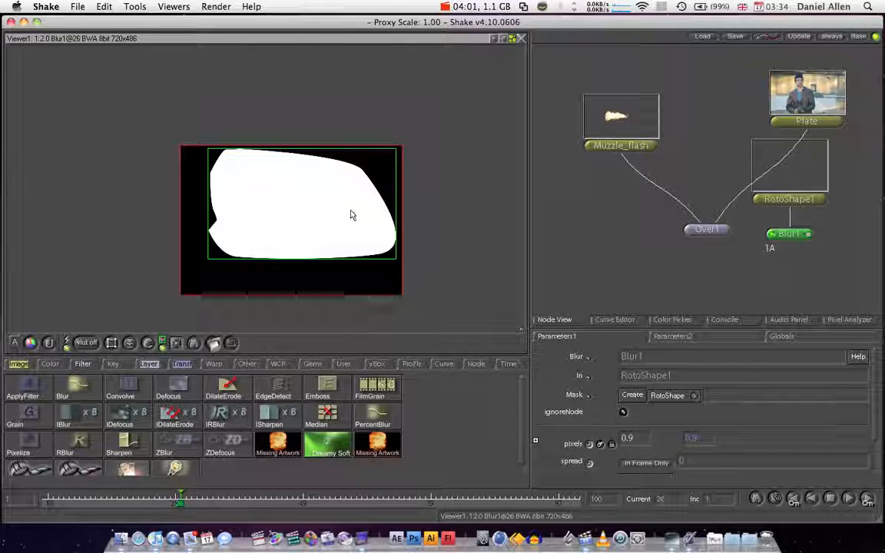
pyautogui.scroll(3, 350, 215)
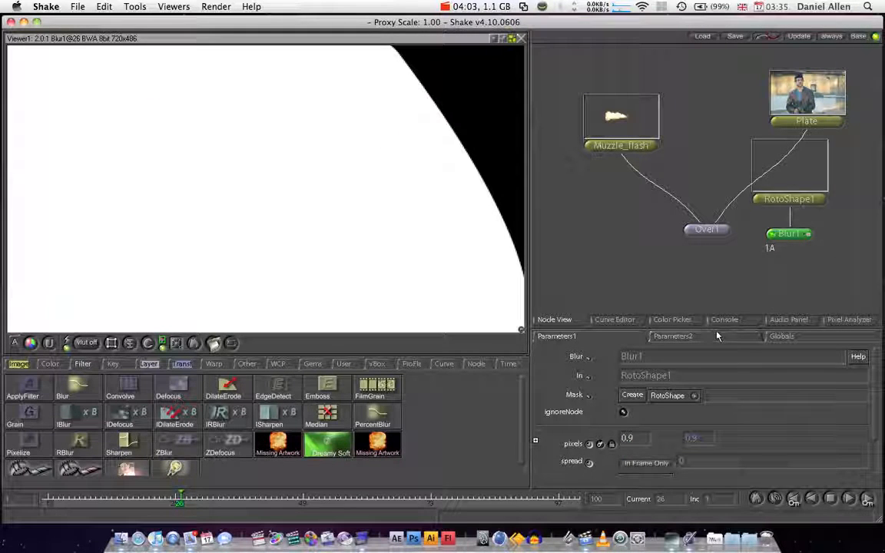
pyautogui.moveTo(621, 452); pyautogui.dragTo(648, 454)
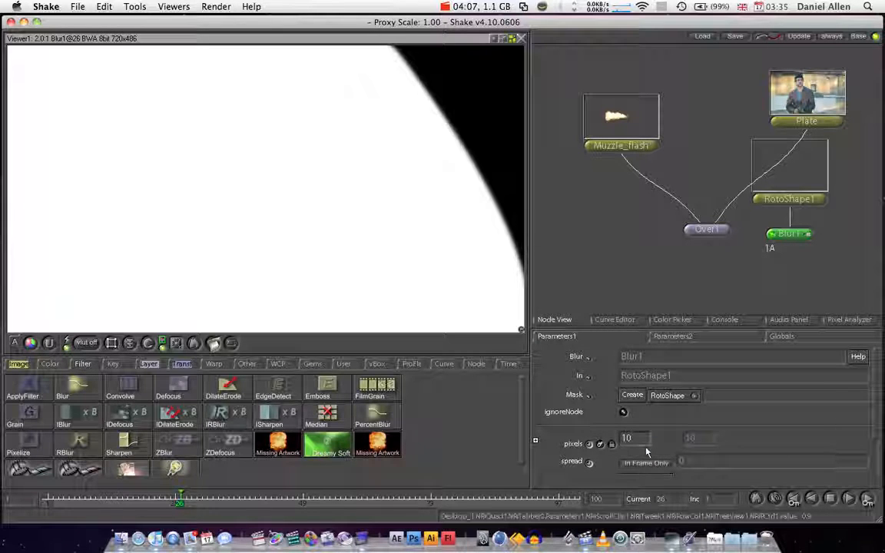
pyautogui.click(636, 447)
pyautogui.write('0')
pyautogui.press('Return')
pyautogui.moveTo(632, 450); pyautogui.dragTo(624, 451)
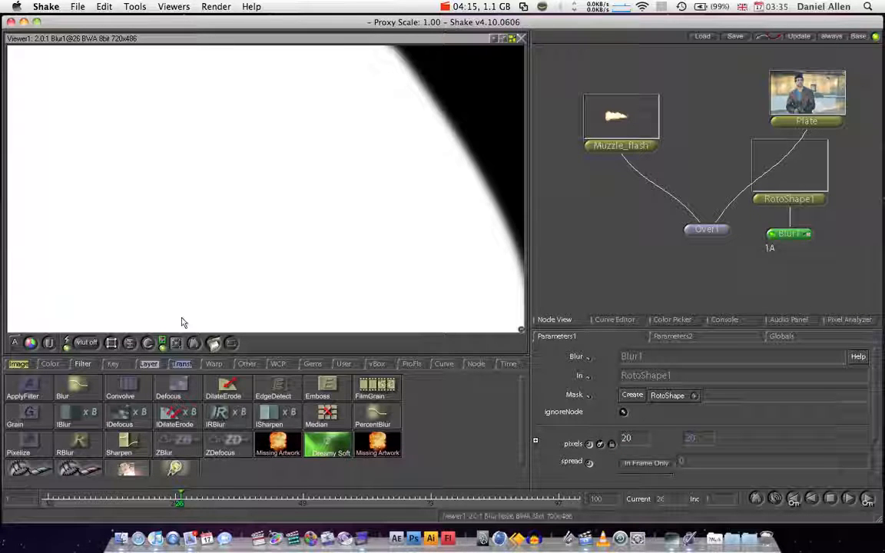
# - Add a Move2D node below the Blur node
pyautogui.click(19, 363)
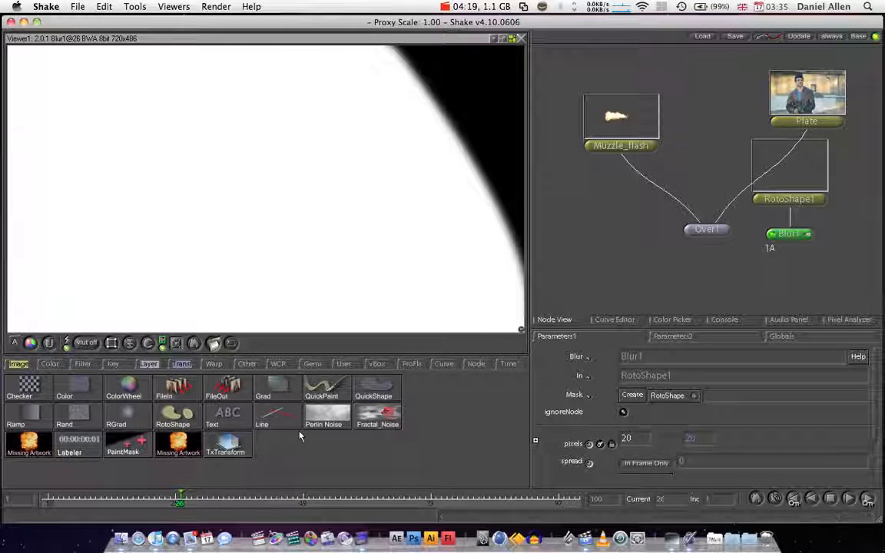
pyautogui.click(151, 364)
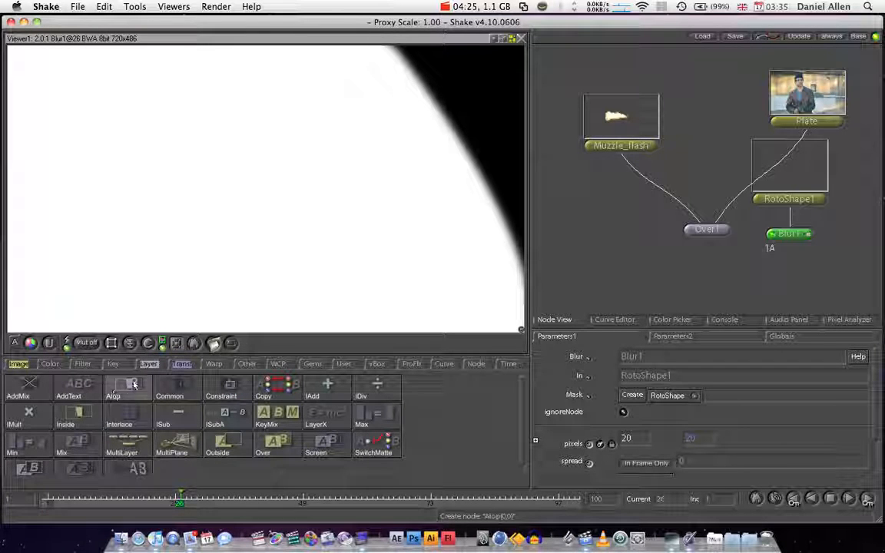
pyautogui.click(183, 365)
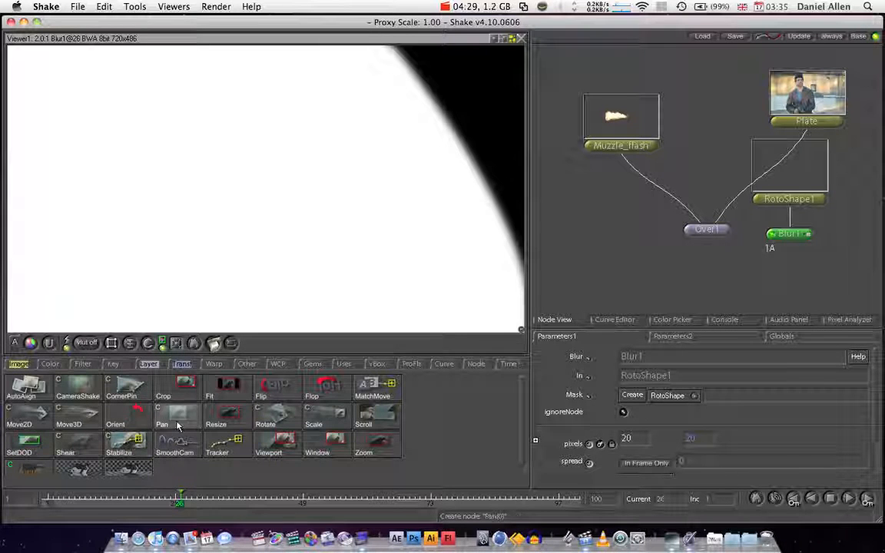
pyautogui.click(43, 412)
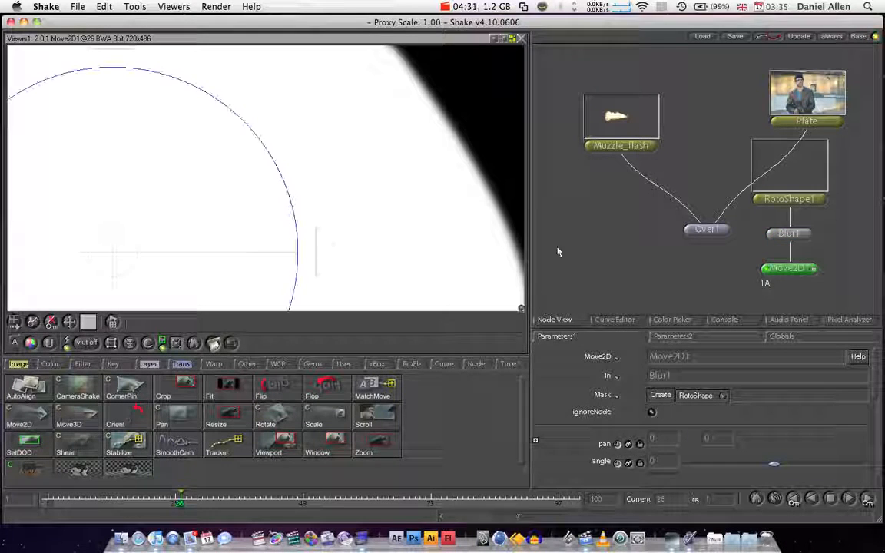
# - View the Over1 composite and pan the Move2D node over the muzzle flash, to about 238 by 110
pyautogui.click(689, 231)
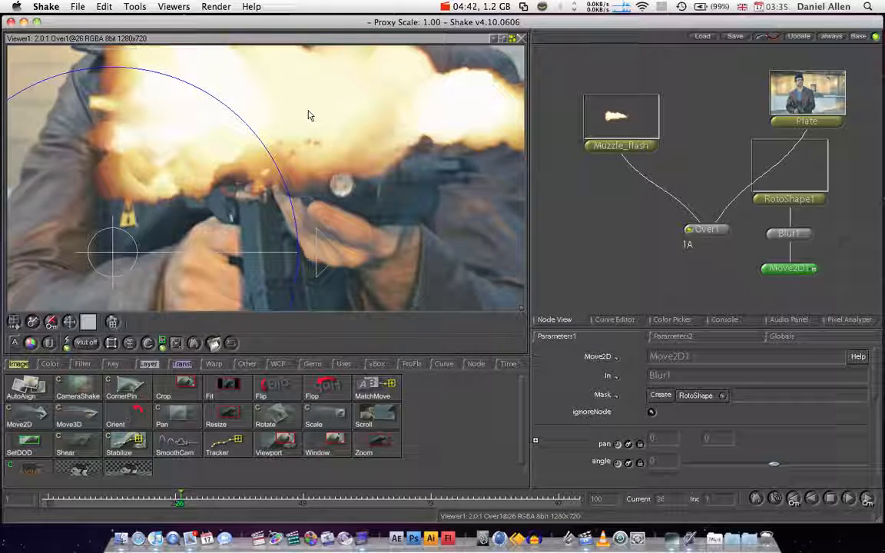
pyautogui.press('-')
pyautogui.press('-')
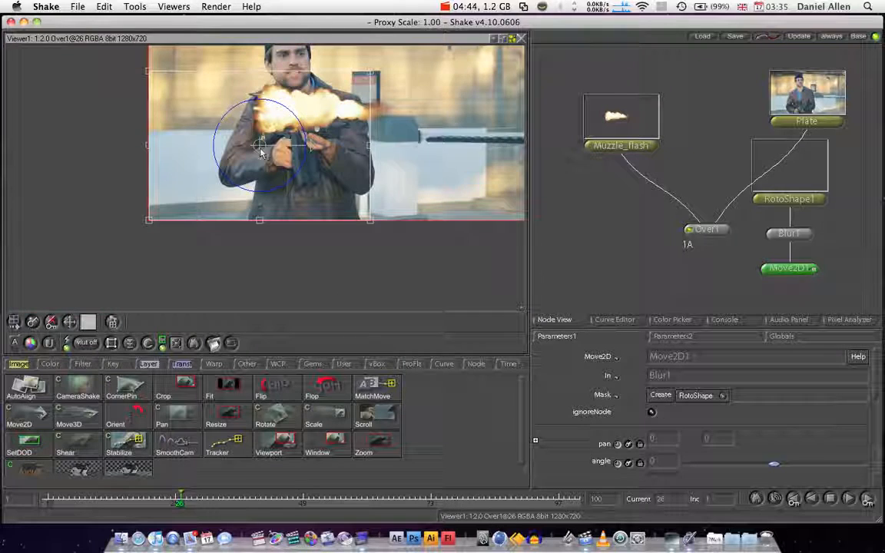
pyautogui.moveTo(275, 160); pyautogui.dragTo(344, 136)
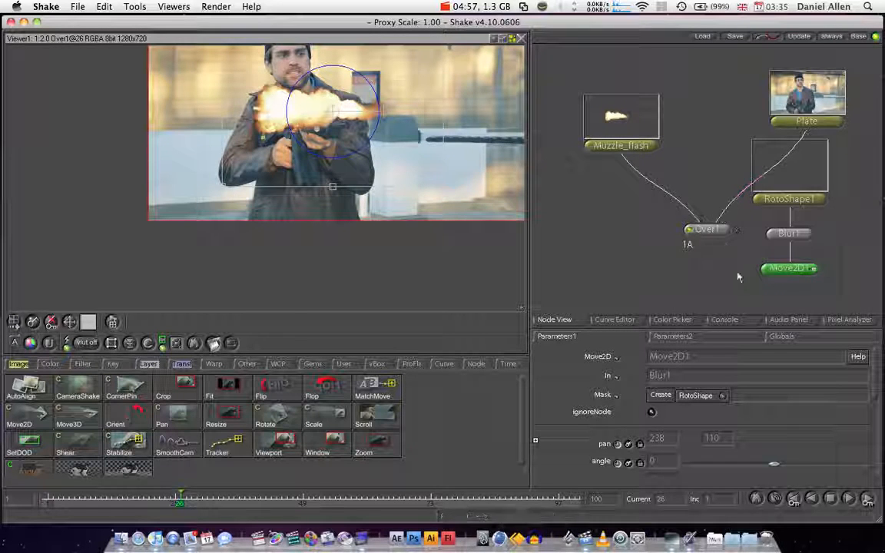
# - Shift the Move2D node aside and add an Inside node below it
pyautogui.moveTo(791, 271); pyautogui.dragTo(765, 266)
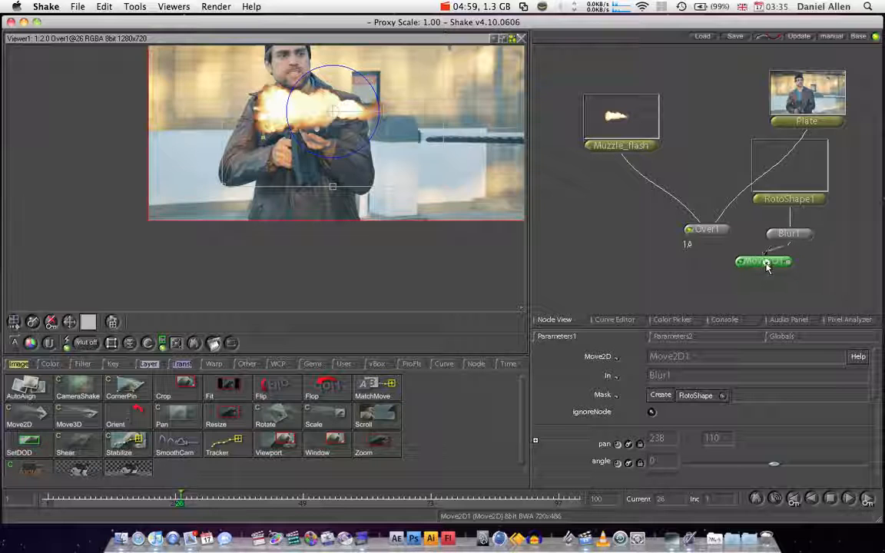
pyautogui.click(150, 364)
pyautogui.click(65, 415)
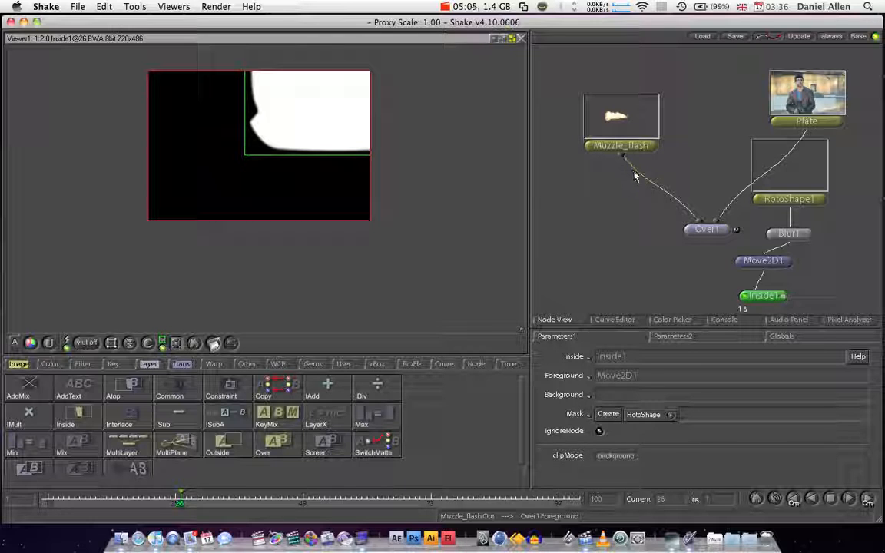
# - Connect Muzzle_flash as the Inside node's foreground and Move2D1 as its background, and feed Inside1 into the Over1 foreground
pyautogui.moveTo(706, 236); pyautogui.dragTo(746, 274)
pyautogui.moveTo(648, 196); pyautogui.dragTo(623, 157)
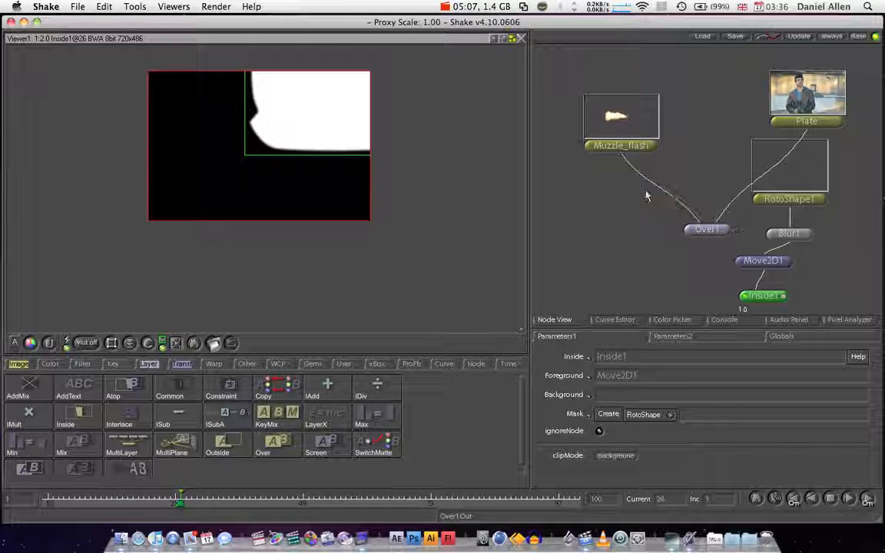
pyautogui.moveTo(763, 274); pyautogui.dragTo(773, 292)
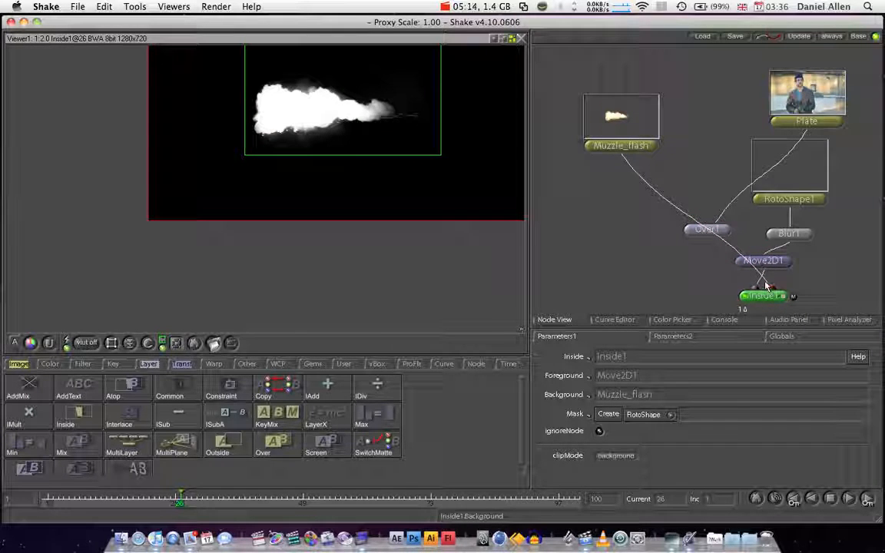
pyautogui.moveTo(736, 253); pyautogui.dragTo(701, 221)
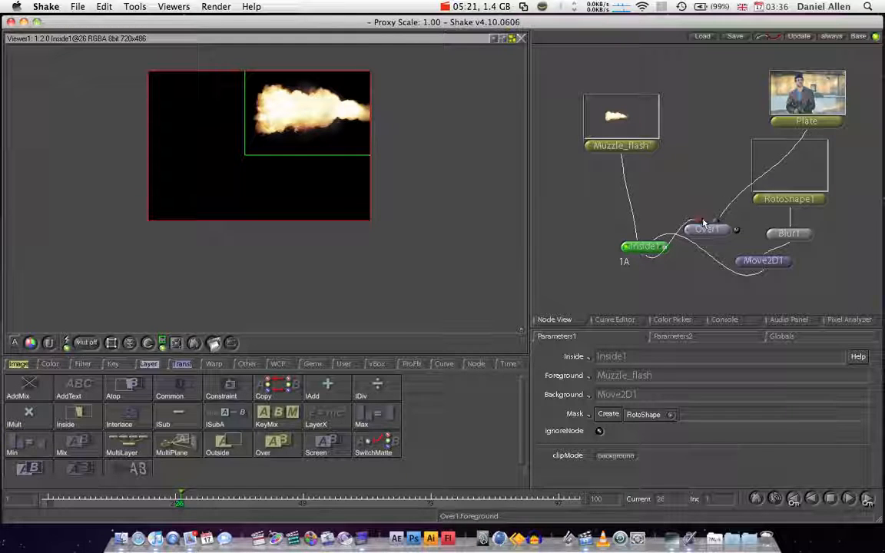
# - Tidy the node tree by placing RotoShape1, Blur1 and Move2D1 beside Muzzle_flash and lowering Over1 beneath Inside1
pyautogui.moveTo(799, 199)
pyautogui.mouseDown()
pyautogui.moveTo(719, 135)
pyautogui.moveTo(711, 116)
pyautogui.mouseUp()
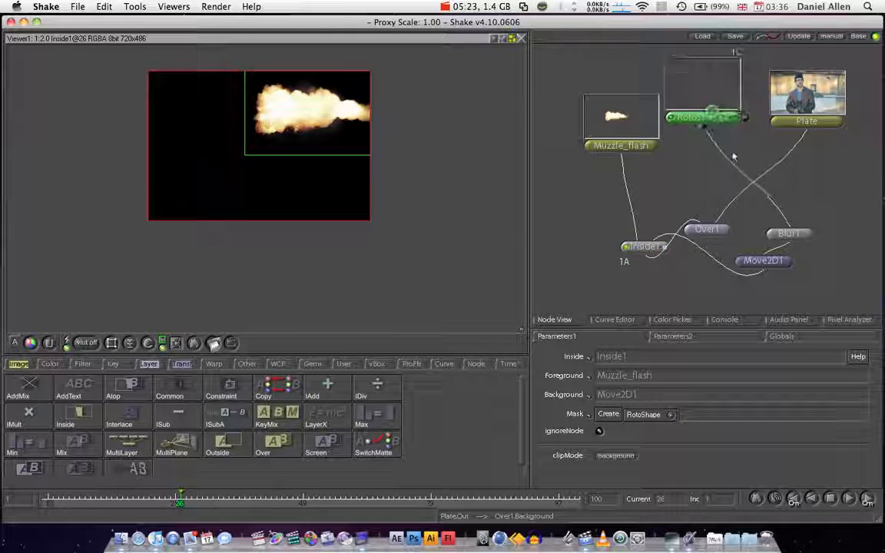
pyautogui.moveTo(845, 212)
pyautogui.mouseDown()
pyautogui.moveTo(777, 276)
pyautogui.moveTo(677, 178)
pyautogui.mouseUp()
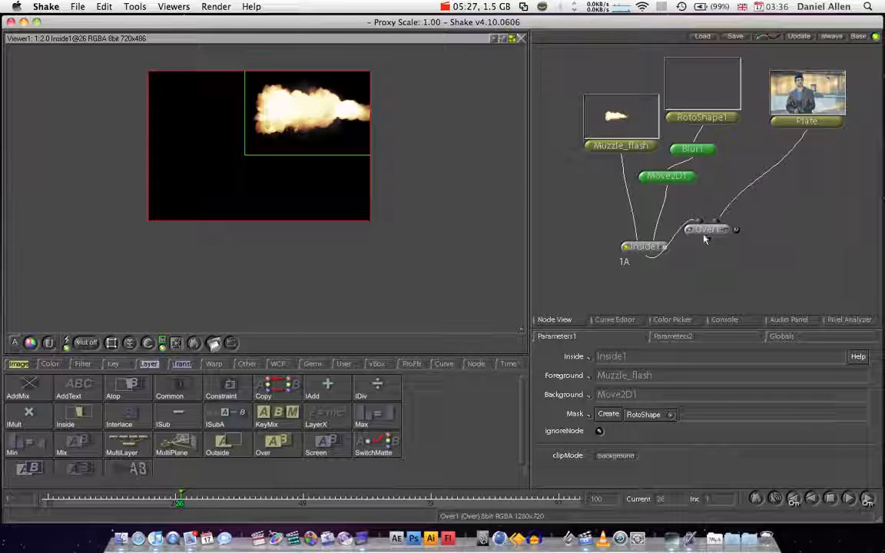
pyautogui.moveTo(705, 231); pyautogui.dragTo(704, 300)
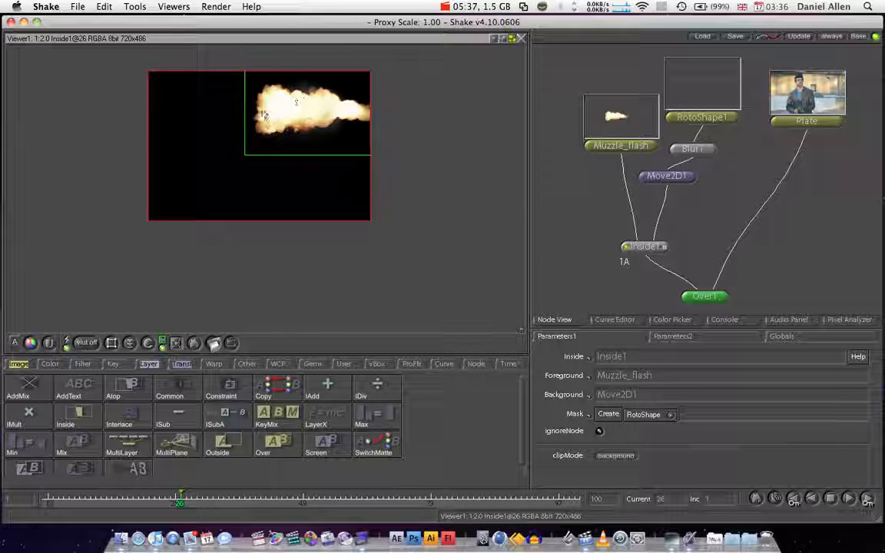
# - View the Over1 composite and adjust the Move2D1 pan to about 232 by 106
pyautogui.doubleClick(699, 298)
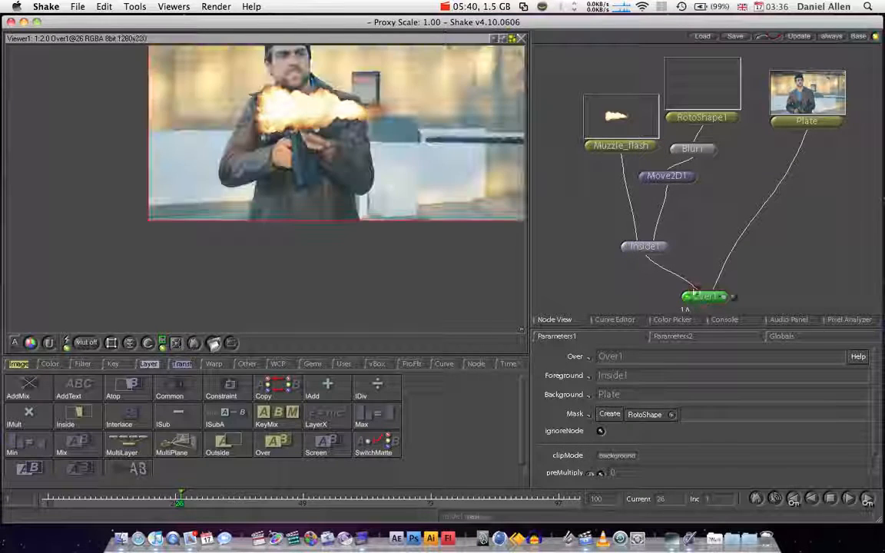
pyautogui.click(667, 176)
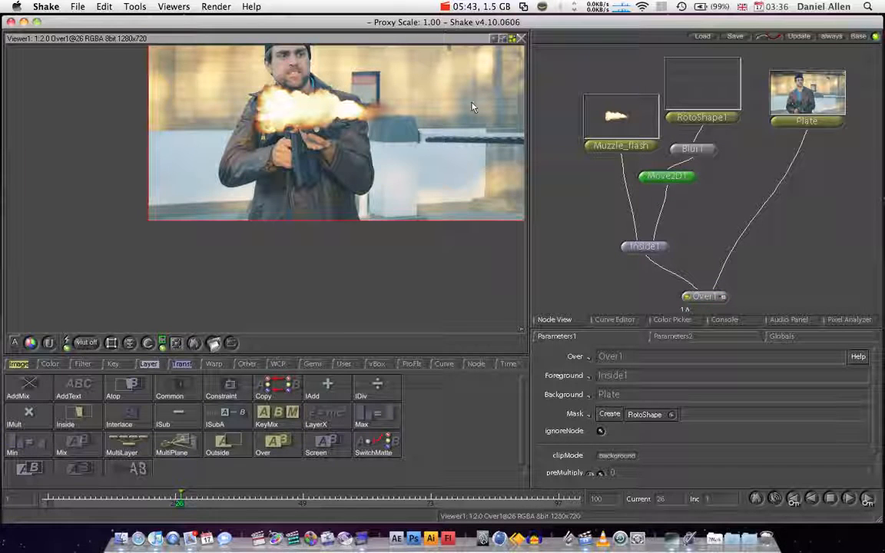
pyautogui.click(690, 177)
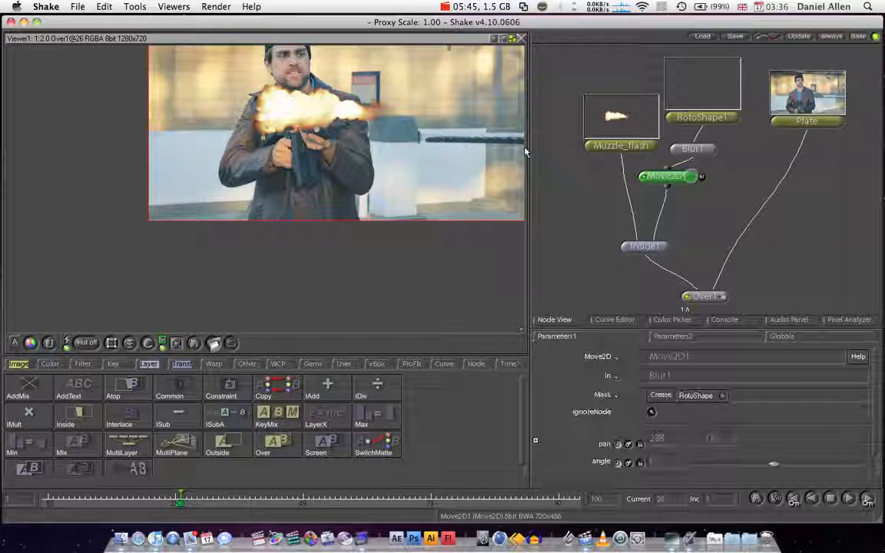
pyautogui.moveTo(305, 107); pyautogui.dragTo(310, 108)
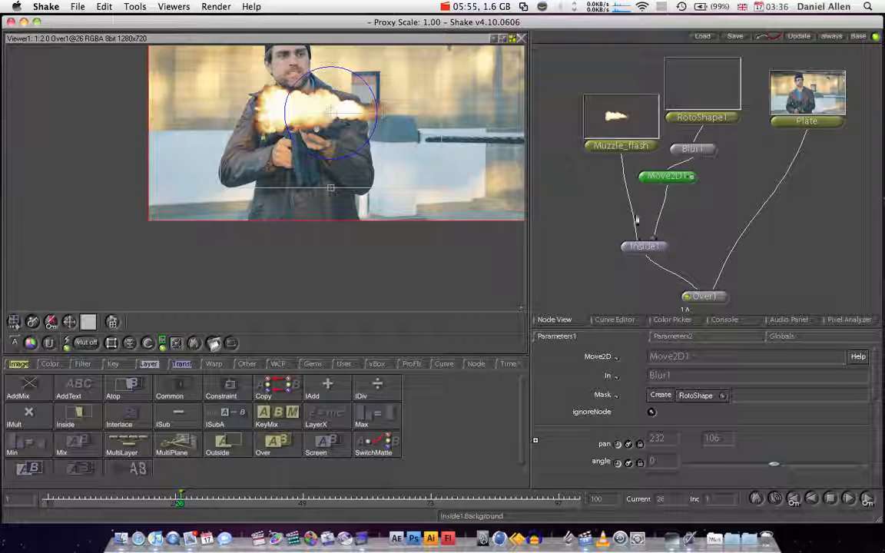
# - Move the Inside1 node up beneath Muzzle_flash and add a second Move2D node between it and Over1
pyautogui.moveTo(642, 246); pyautogui.dragTo(624, 204)
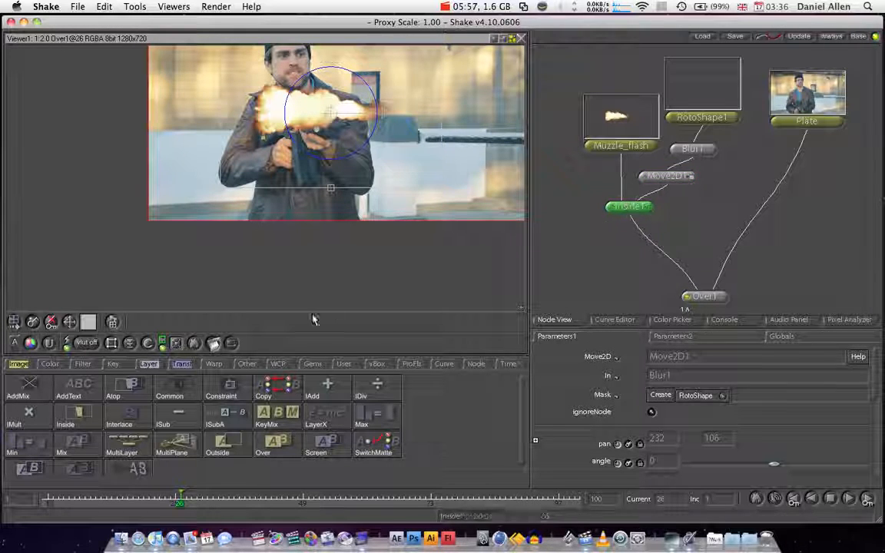
pyautogui.click(182, 365)
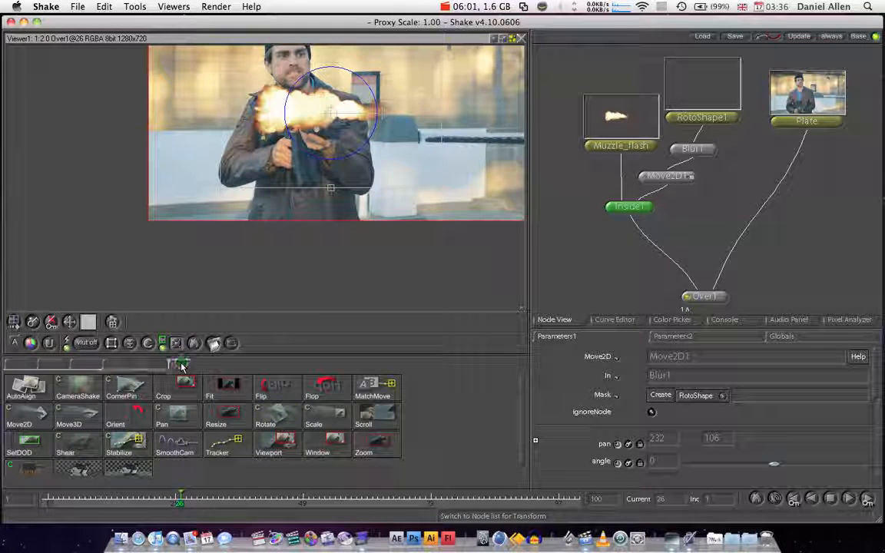
pyautogui.click(31, 421)
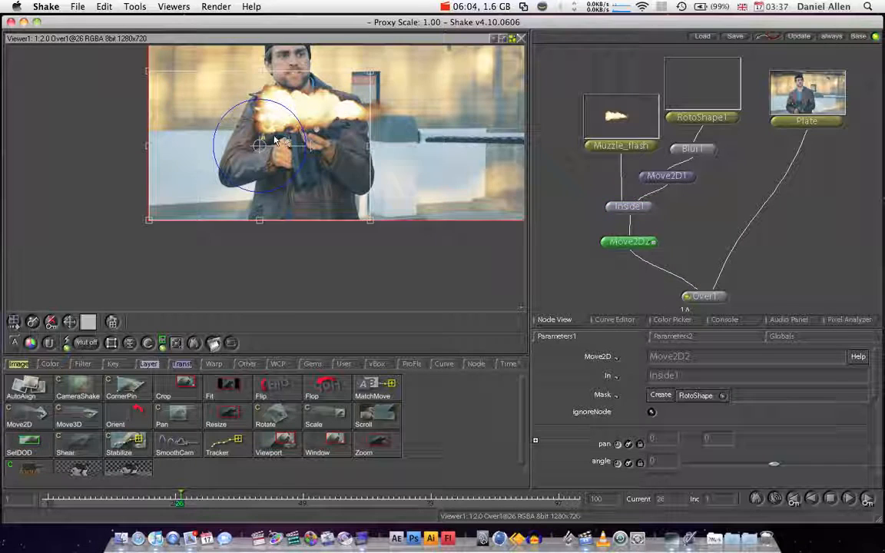
# - Shift the muzzle flash onto the gun barrel with a Move2D2 pan of about 306 by -54, checking it around frame 26
pyautogui.moveTo(328, 134); pyautogui.dragTo(369, 156)
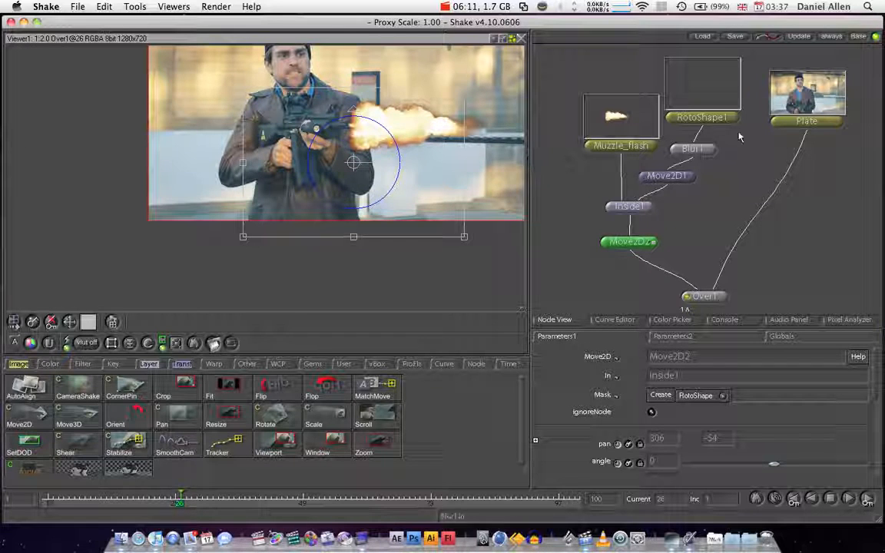
pyautogui.click(192, 495)
pyautogui.moveTo(196, 492)
pyautogui.mouseDown()
pyautogui.moveTo(238, 494)
pyautogui.moveTo(260, 480)
pyautogui.moveTo(181, 492)
pyautogui.mouseUp()
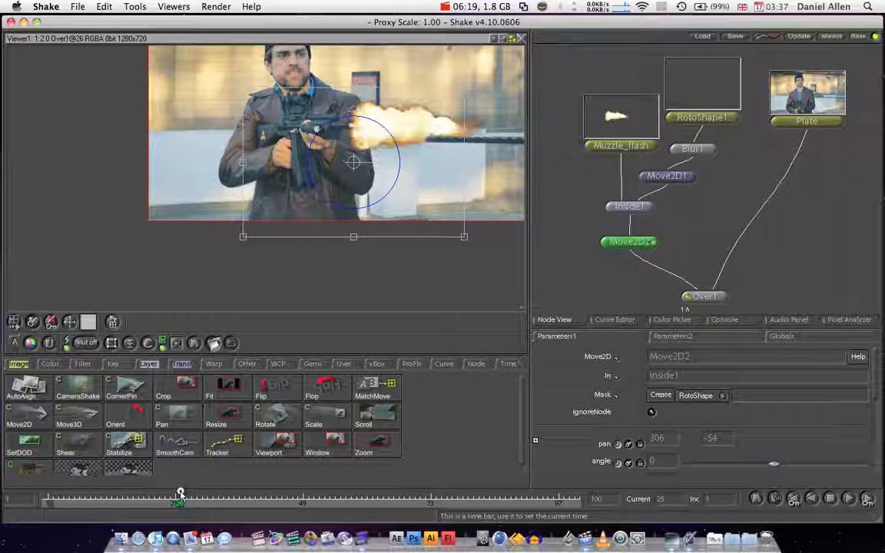
# - Add a Stabilize node after Plate and track the round gun detail above the man's front hand forward from frame 26
pyautogui.click(802, 121)
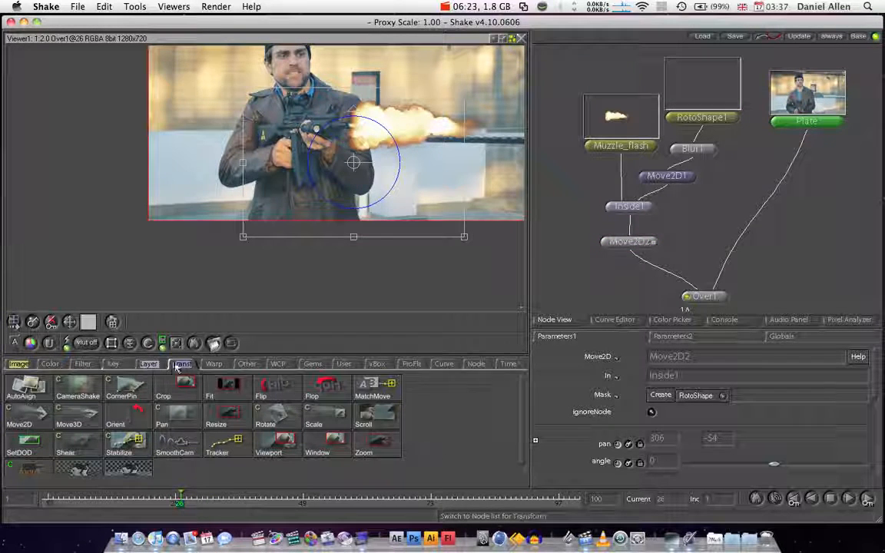
pyautogui.click(125, 451)
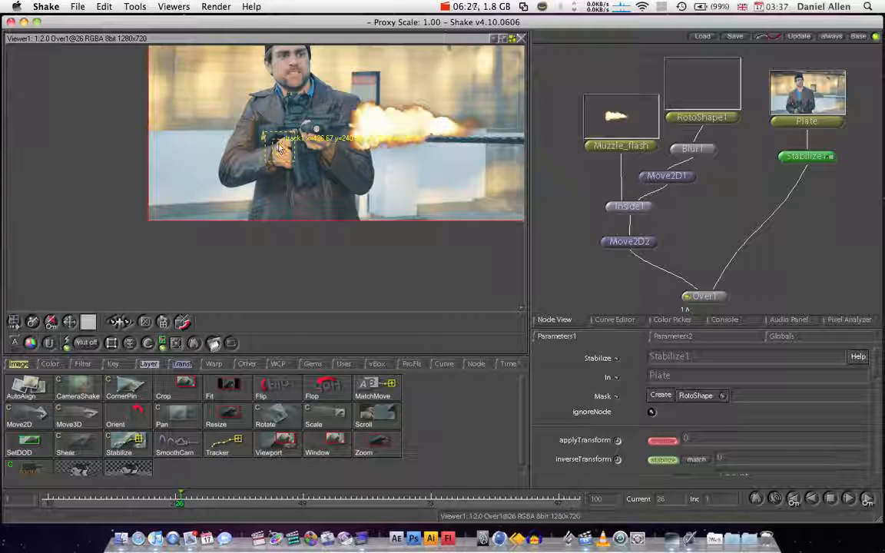
pyautogui.moveTo(281, 148); pyautogui.dragTo(317, 130)
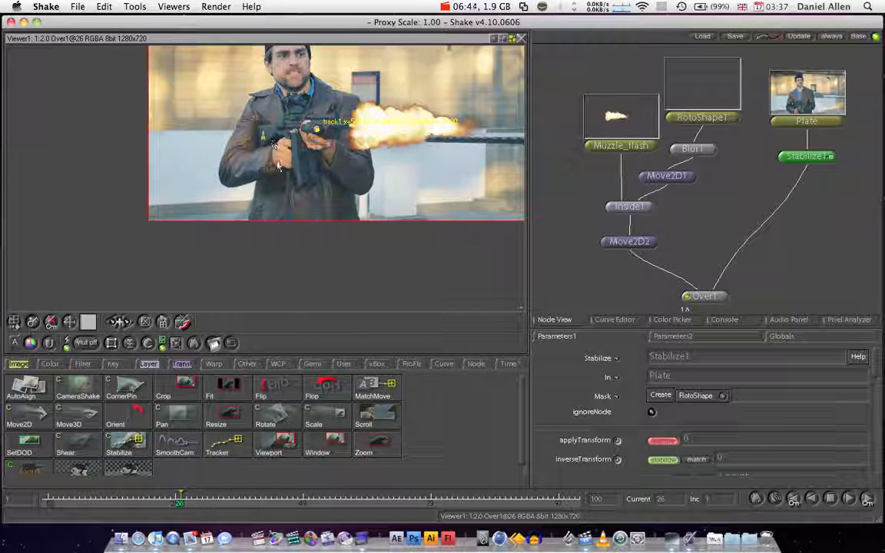
pyautogui.click(119, 323)
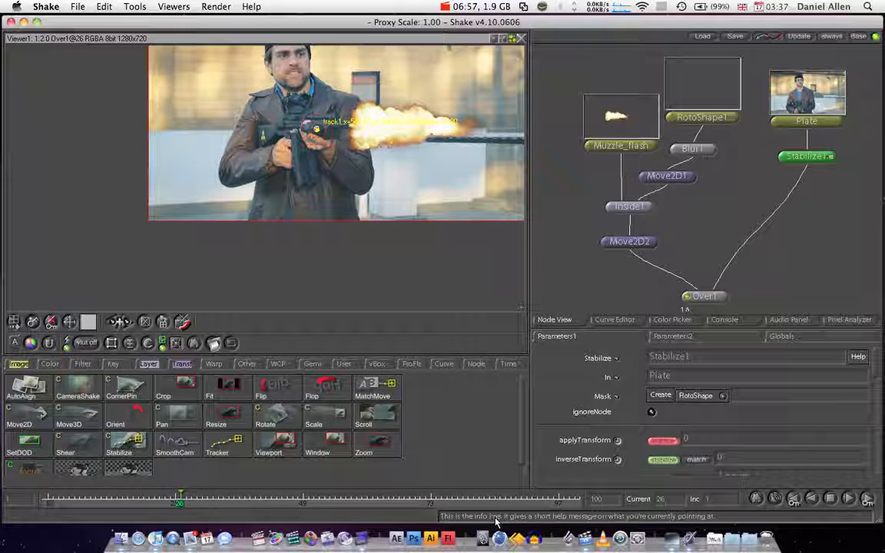
pyautogui.click(127, 323)
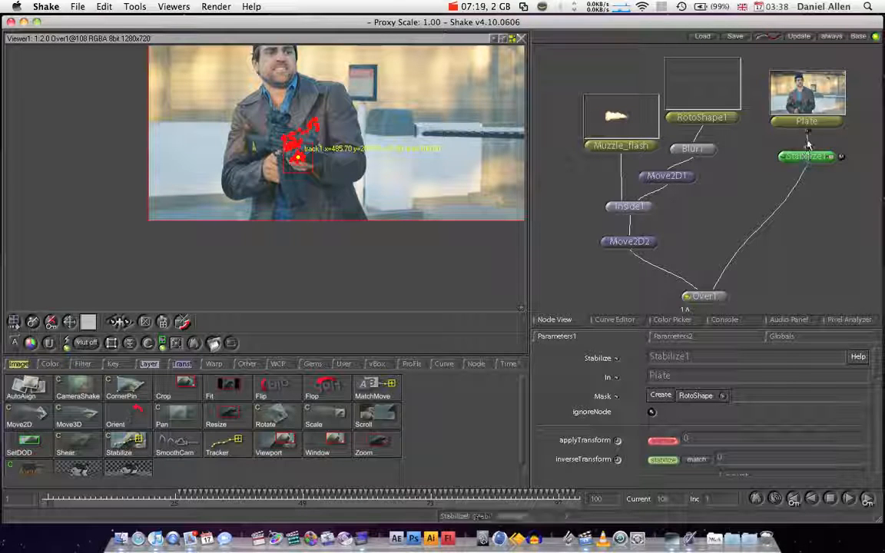
# - Detach Stabilize1 from the Plate branch and insert it between Move2D2 and Over1
pyautogui.moveTo(812, 159); pyautogui.dragTo(778, 185)
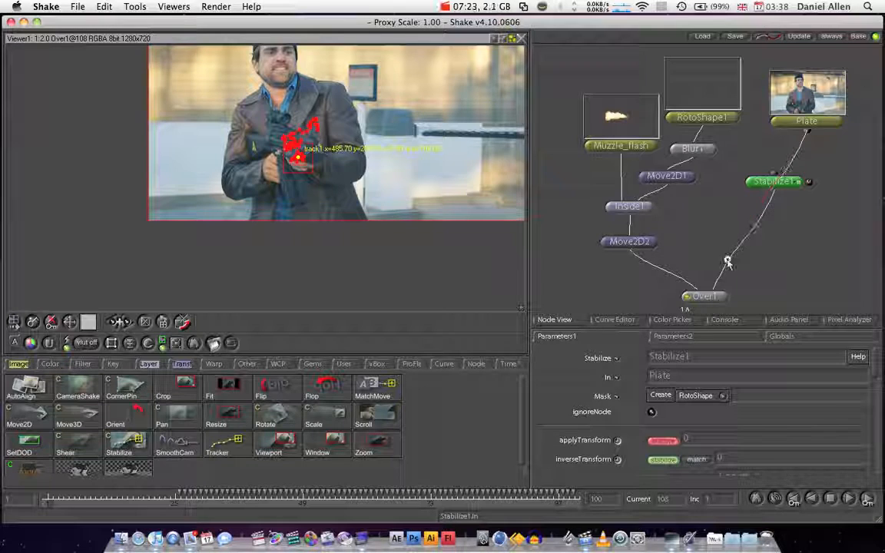
pyautogui.moveTo(717, 285); pyautogui.dragTo(713, 291)
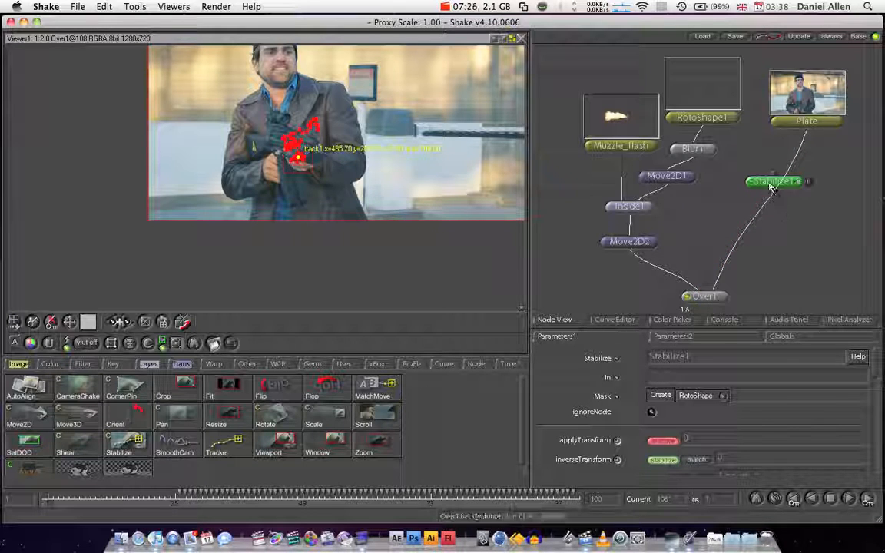
pyautogui.moveTo(769, 186); pyautogui.dragTo(635, 292)
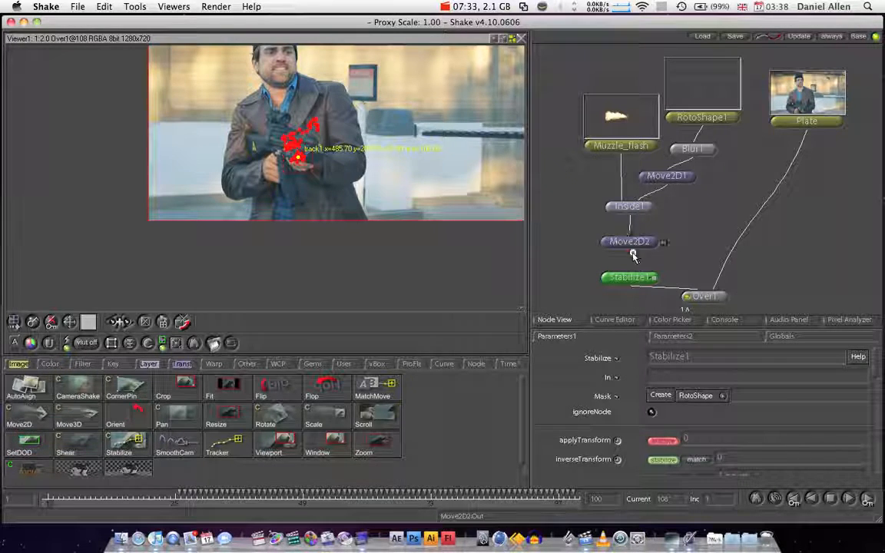
pyautogui.moveTo(631, 252); pyautogui.dragTo(631, 277)
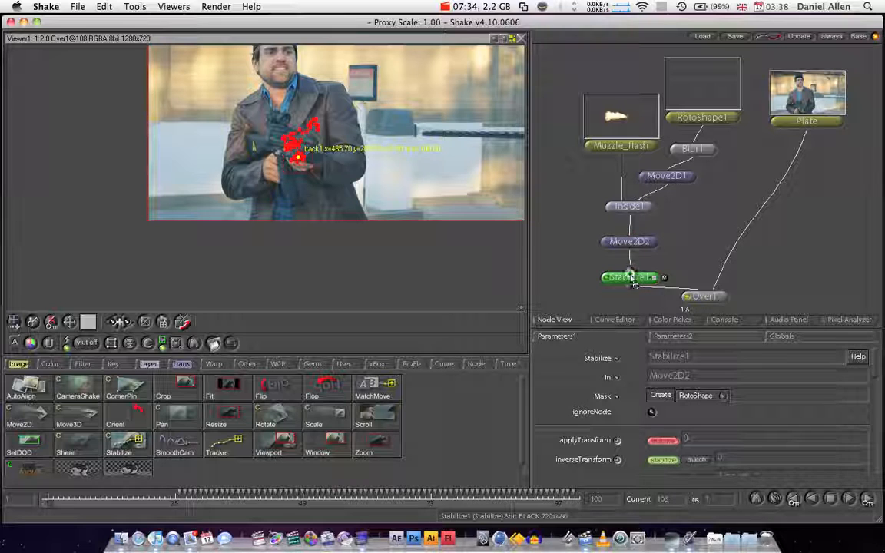
# - Set Stabilize1's inverseTransform to match and make its applyTransform active
pyautogui.click(692, 461)
pyautogui.click(695, 462)
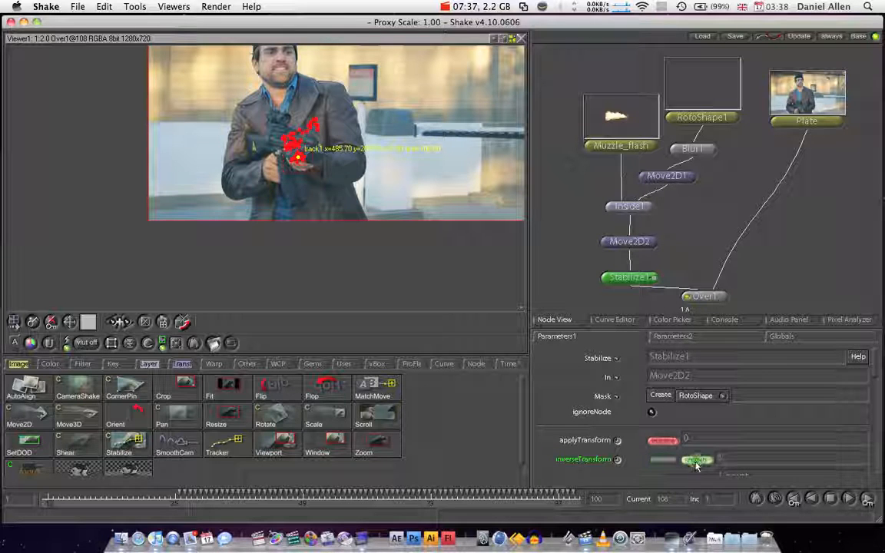
pyautogui.click(661, 443)
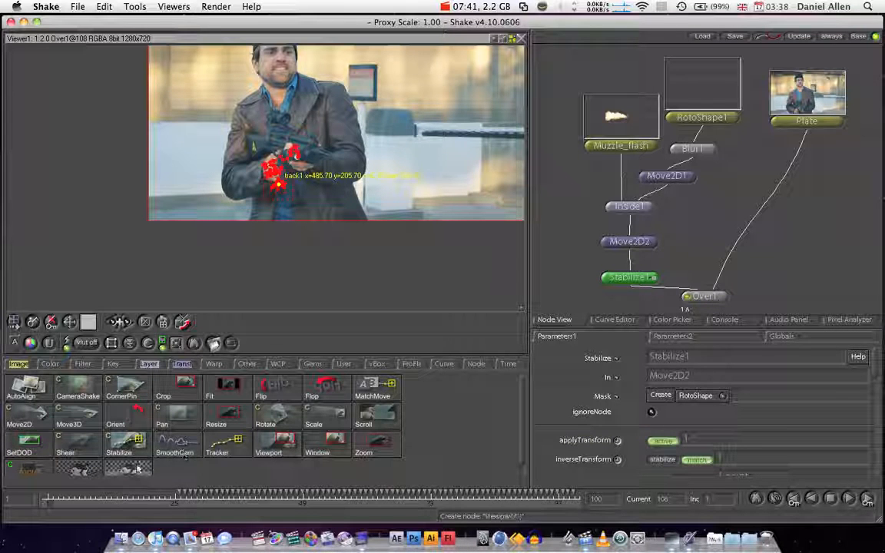
# - Scrub the Over1 composite between frames 26 and 51 to check the tracked muzzle flash, and return to frame 26
pyautogui.click(179, 498)
pyautogui.click(179, 495)
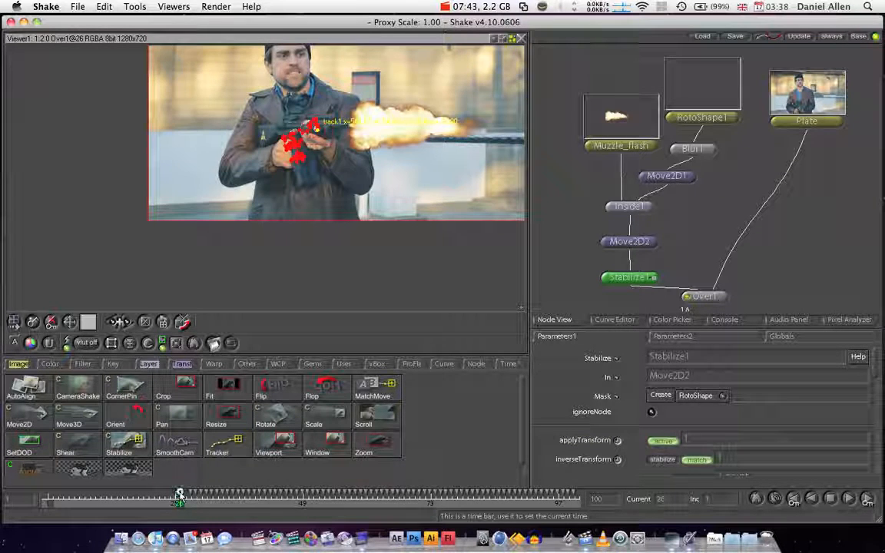
pyautogui.moveTo(185, 494); pyautogui.dragTo(314, 476)
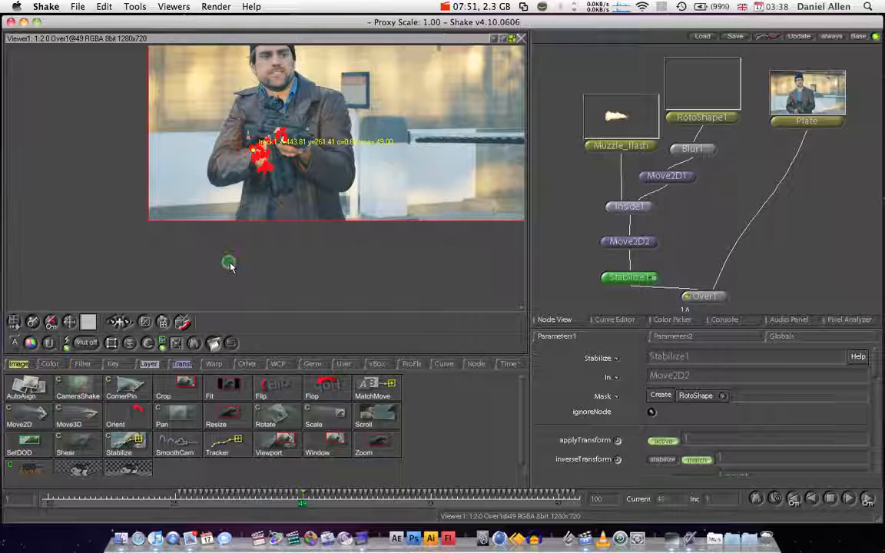
pyautogui.click(720, 297)
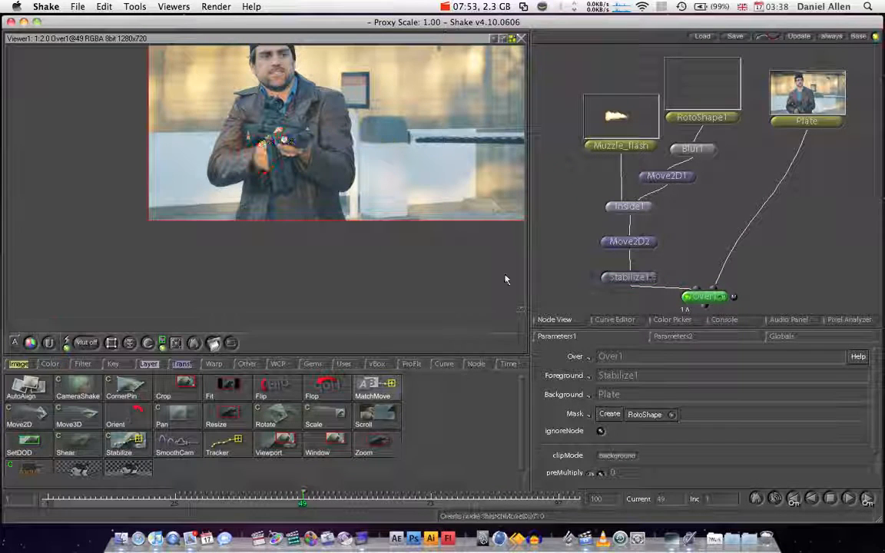
pyautogui.moveTo(175, 498); pyautogui.dragTo(314, 479)
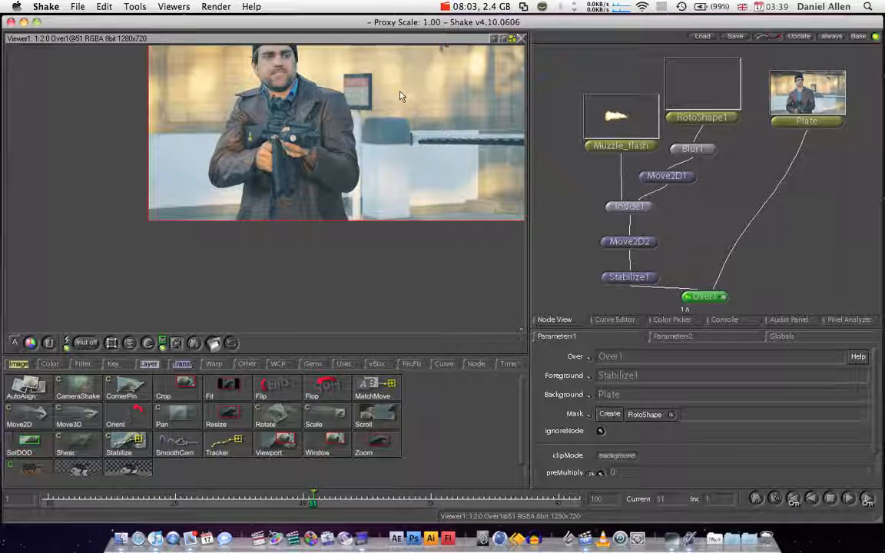
pyautogui.scroll(-2, 84, 278)
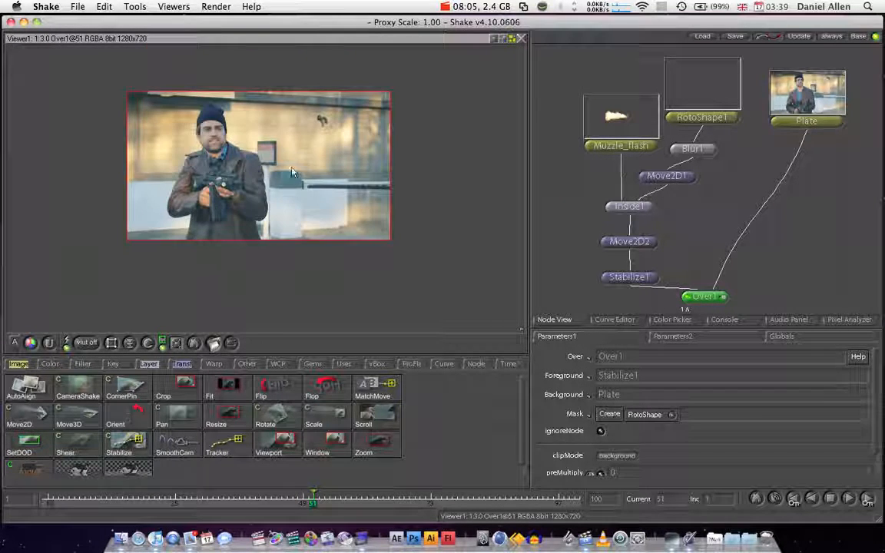
pyautogui.scroll(1, 256, 155)
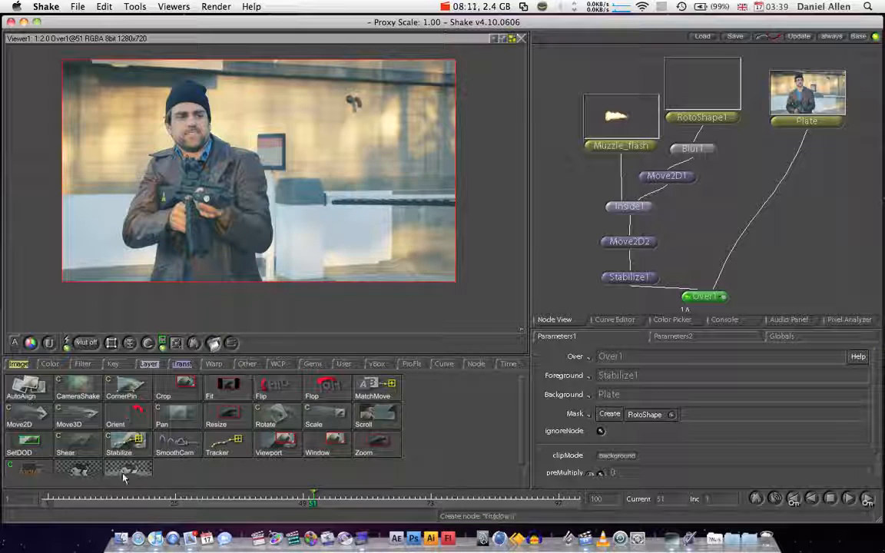
pyautogui.click(179, 495)
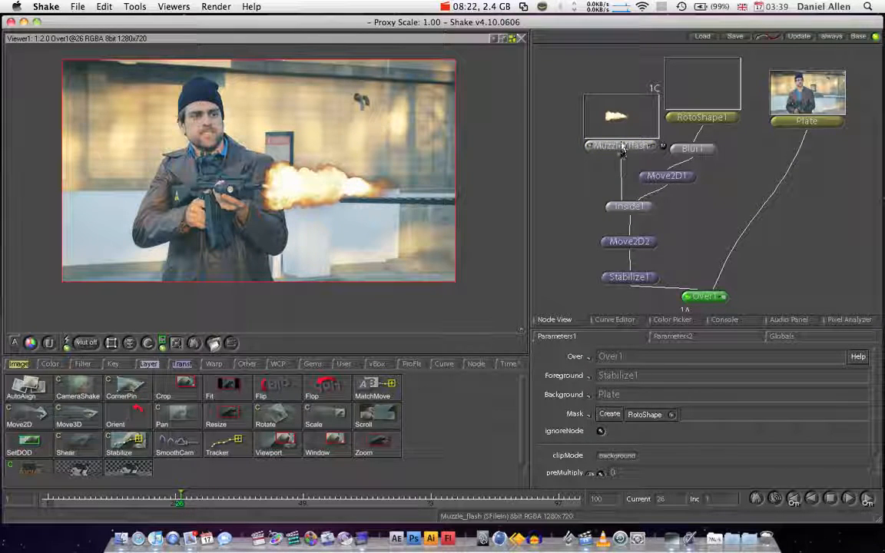
# - Move the Muzzle_flash node higher in the tree and tuck Stabilize1 directly beneath Move2D2
pyautogui.moveTo(622, 151); pyautogui.dragTo(584, 95)
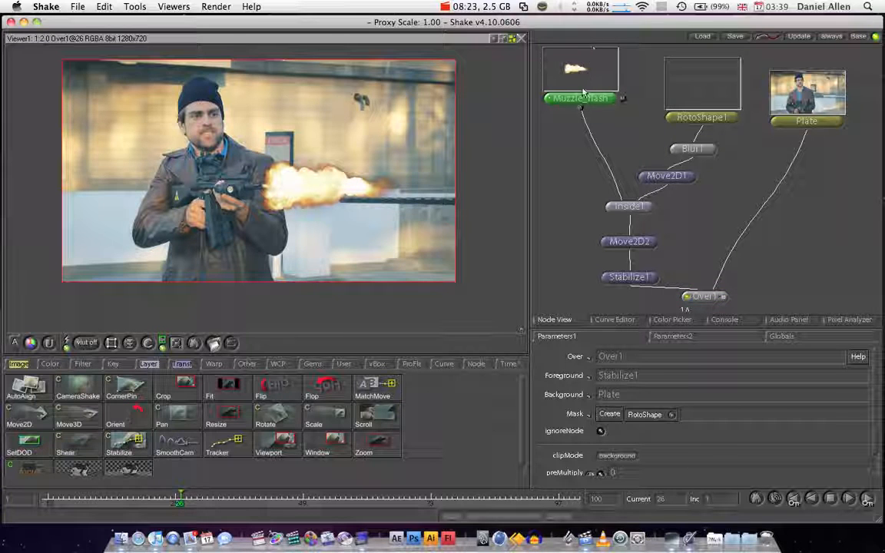
pyautogui.moveTo(633, 287); pyautogui.dragTo(627, 268)
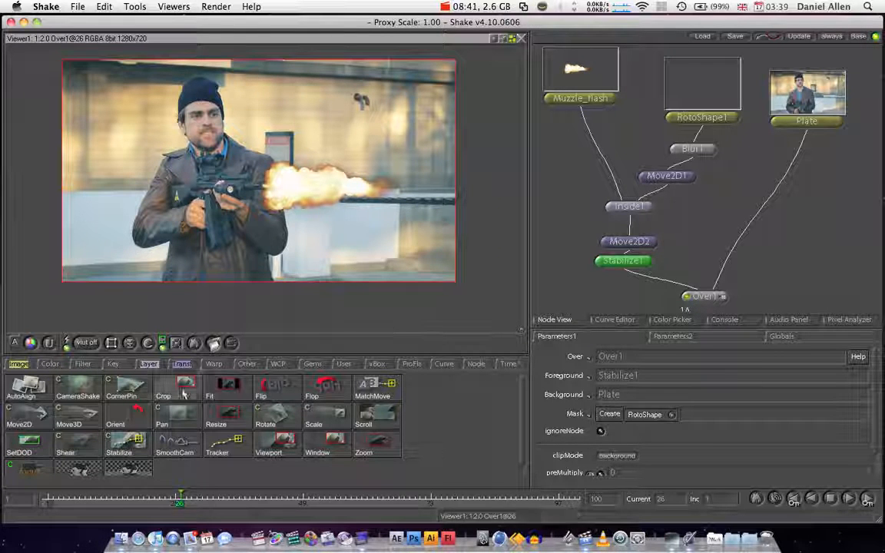
pyautogui.click(80, 364)
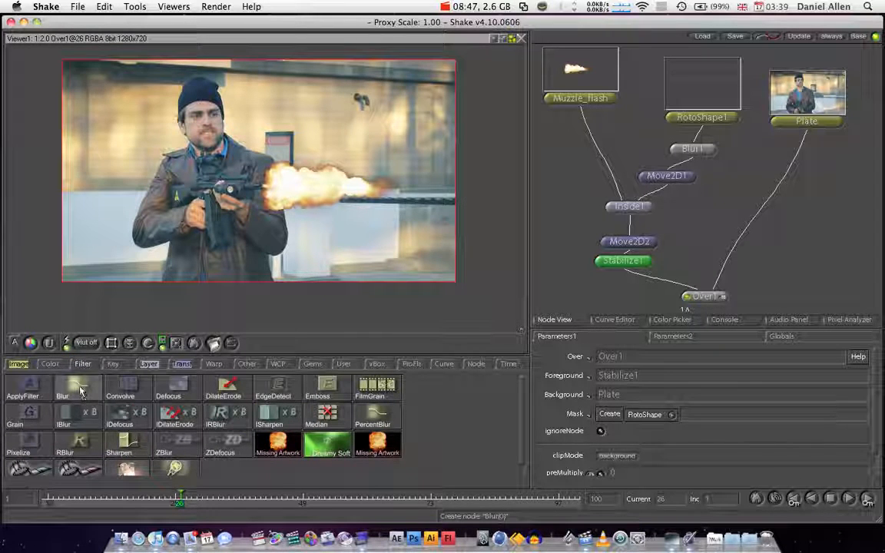
pyautogui.click(80, 394)
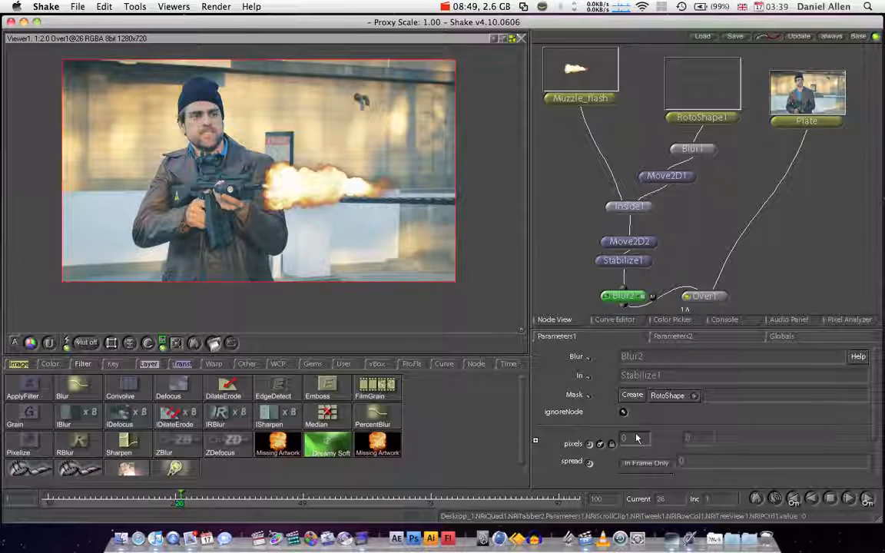
pyautogui.moveTo(626, 444); pyautogui.dragTo(596, 444)
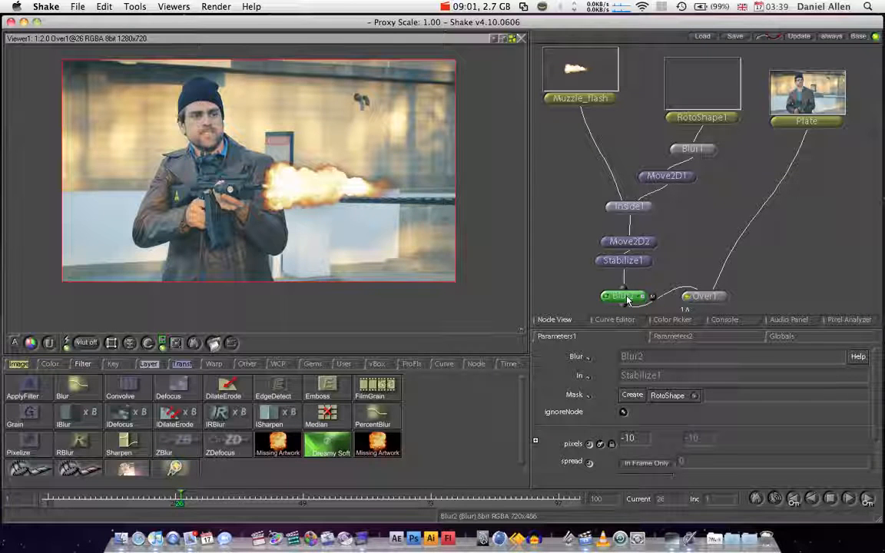
pyautogui.press('Delete')
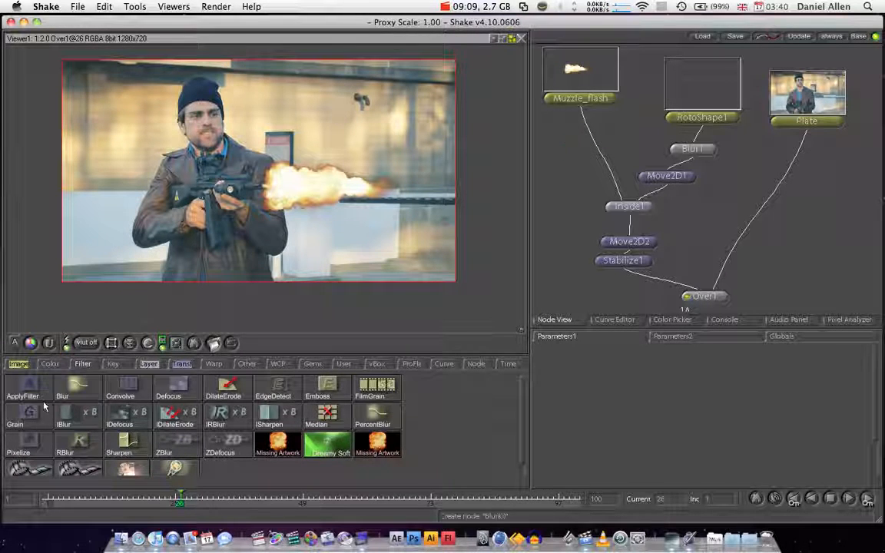
# - Add a Blur node, detach it from Over1 and connect it between Inside1 and Move2D2
pyautogui.click(77, 387)
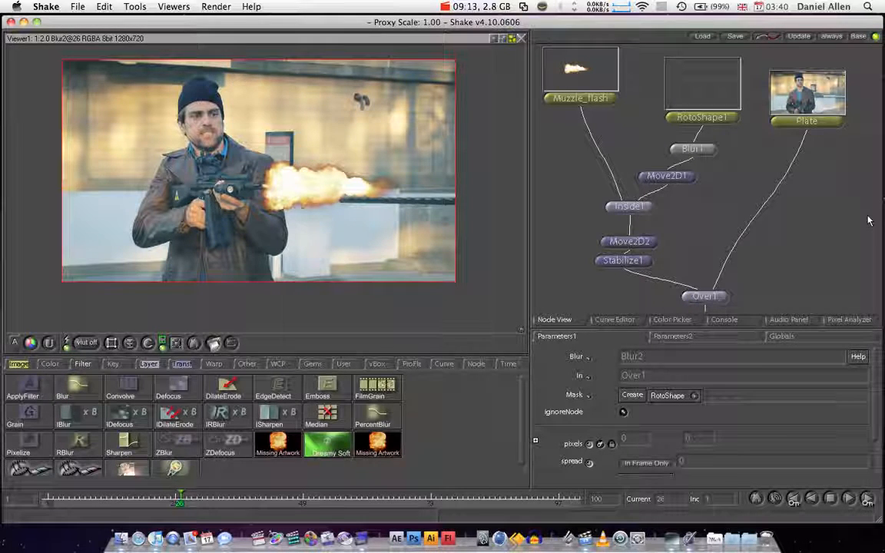
pyautogui.press('space')
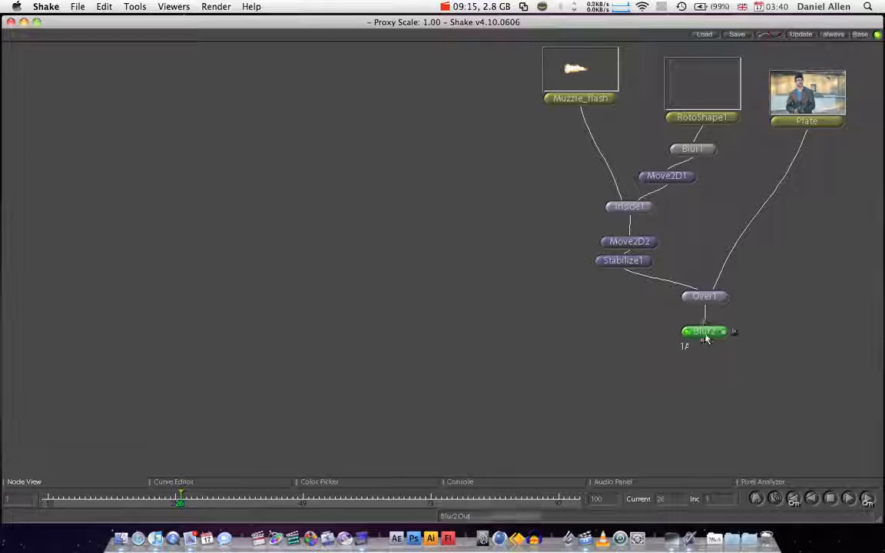
pyautogui.moveTo(704, 334); pyautogui.dragTo(540, 315)
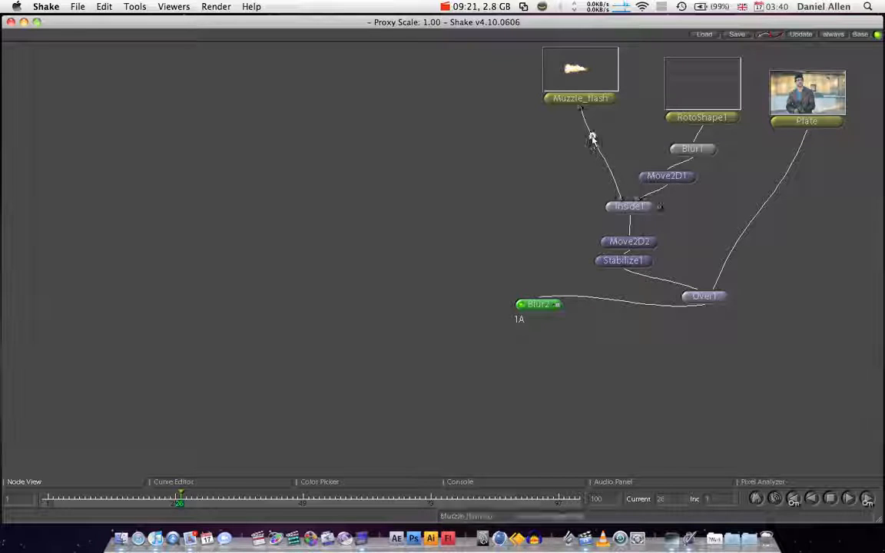
pyautogui.moveTo(590, 139); pyautogui.dragTo(579, 202)
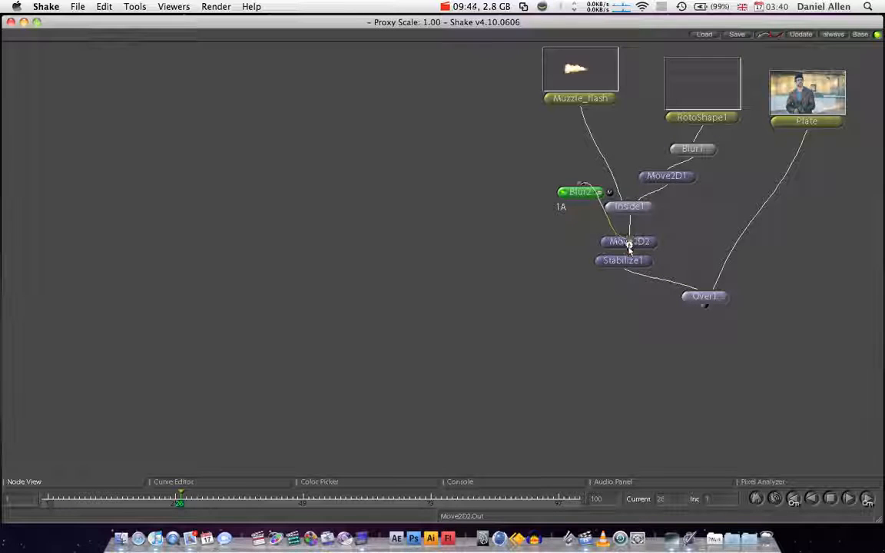
pyautogui.moveTo(628, 222)
pyautogui.mouseDown()
pyautogui.moveTo(628, 178)
pyautogui.moveTo(628, 221)
pyautogui.mouseUp()
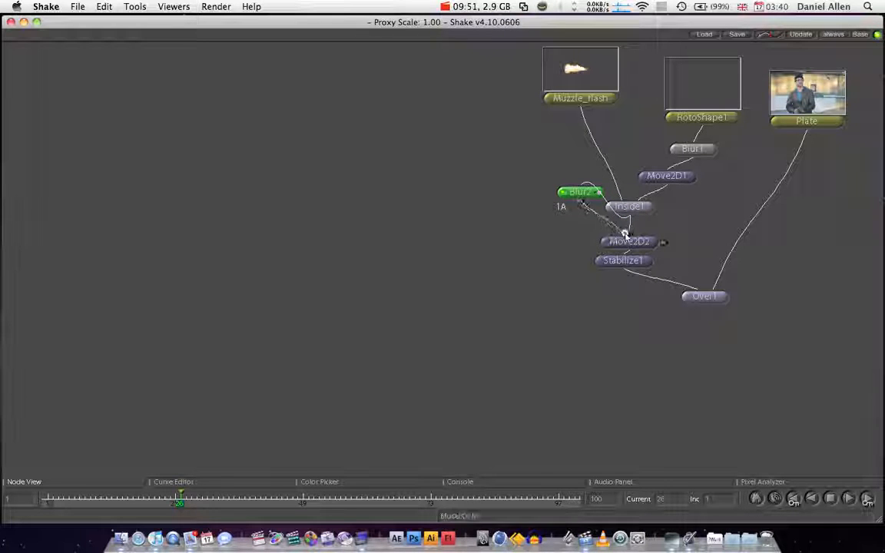
pyautogui.moveTo(625, 234); pyautogui.dragTo(627, 235)
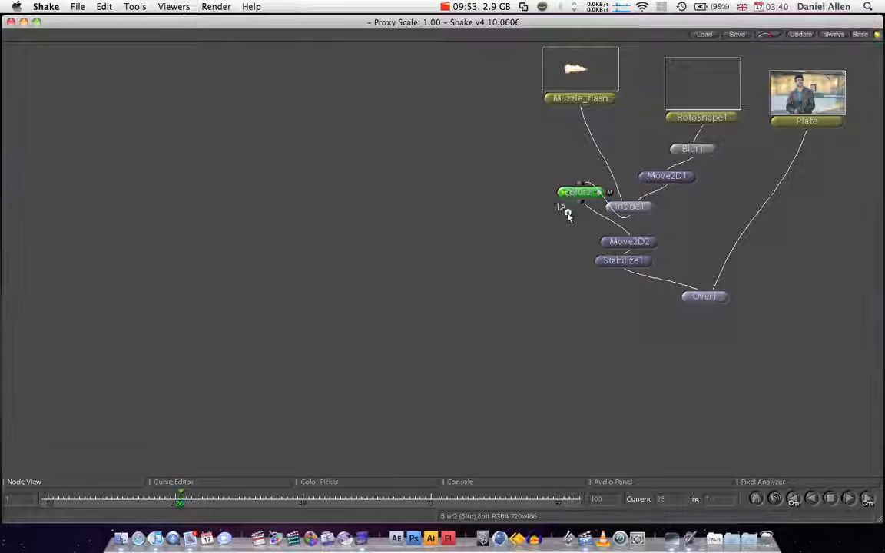
pyautogui.press('space')
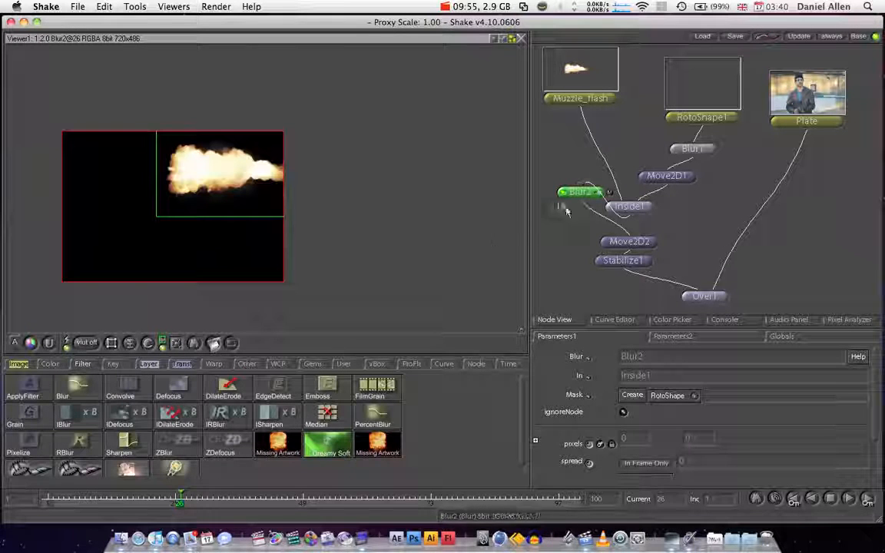
# - Display the Over1 composite and try out Blur2's pixels amount on the muzzle flash, returning it to 0
pyautogui.doubleClick(700, 298)
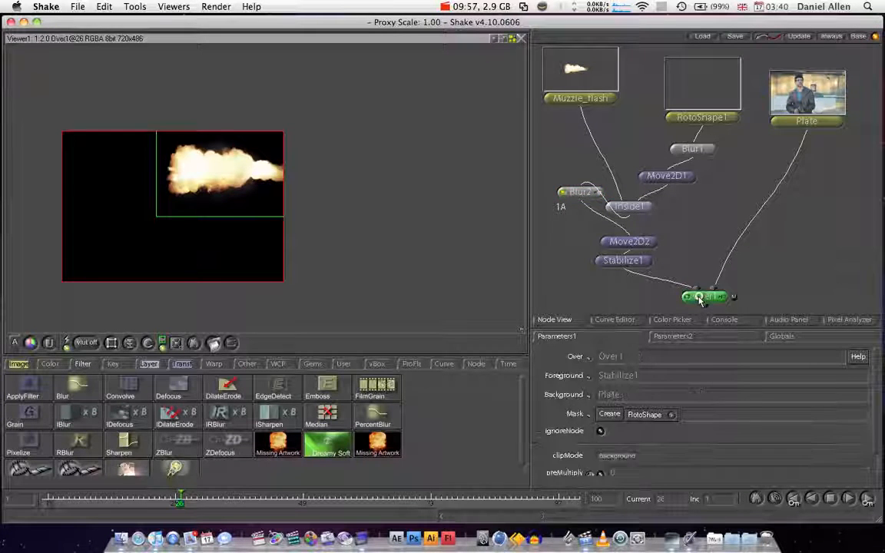
pyautogui.click(599, 194)
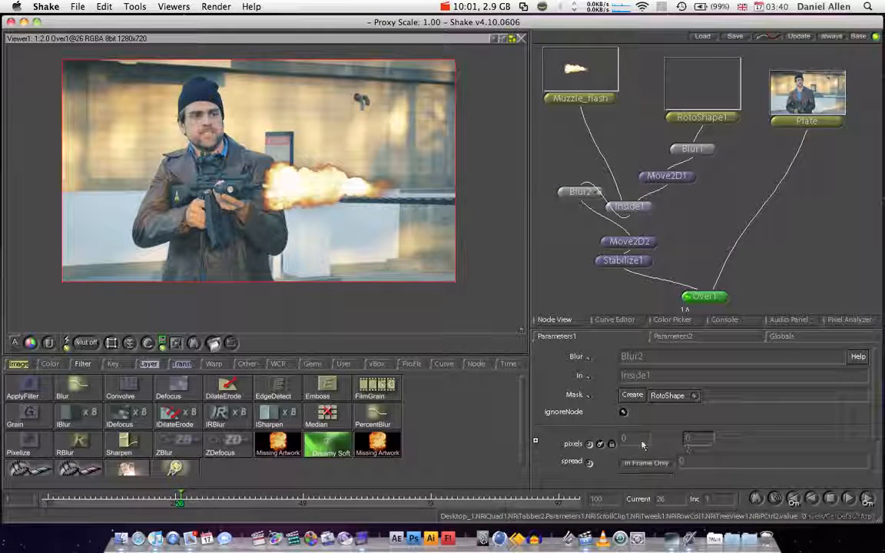
pyautogui.moveTo(627, 445)
pyautogui.mouseDown()
pyautogui.moveTo(633, 450)
pyautogui.moveTo(622, 450)
pyautogui.mouseUp()
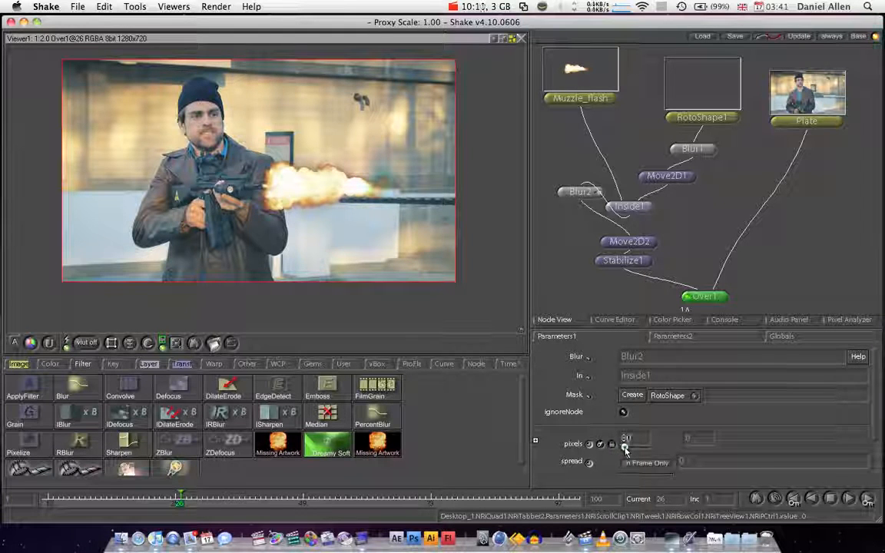
pyautogui.moveTo(625, 447); pyautogui.dragTo(622, 448)
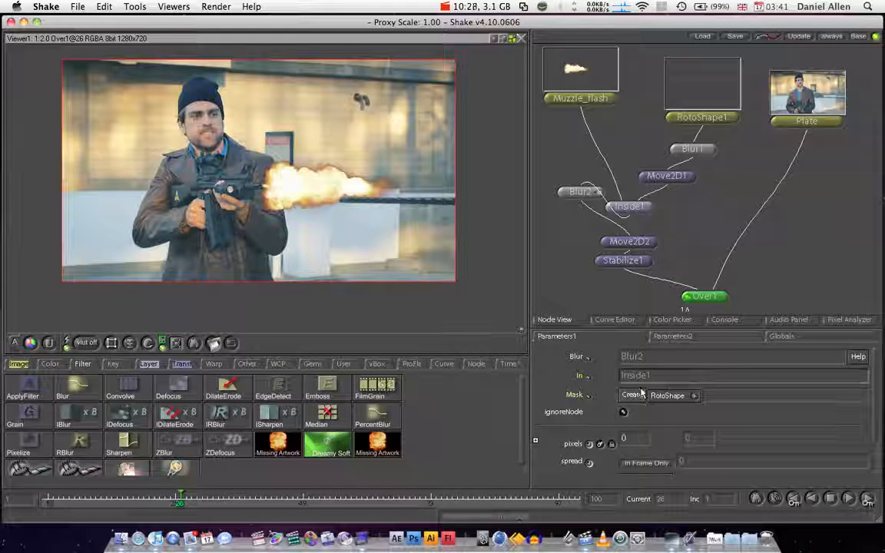
# - Look through the Filter and Color nodes, including the lower rows of Color nodes, for a further adjustment to the composite
pyautogui.click(65, 364)
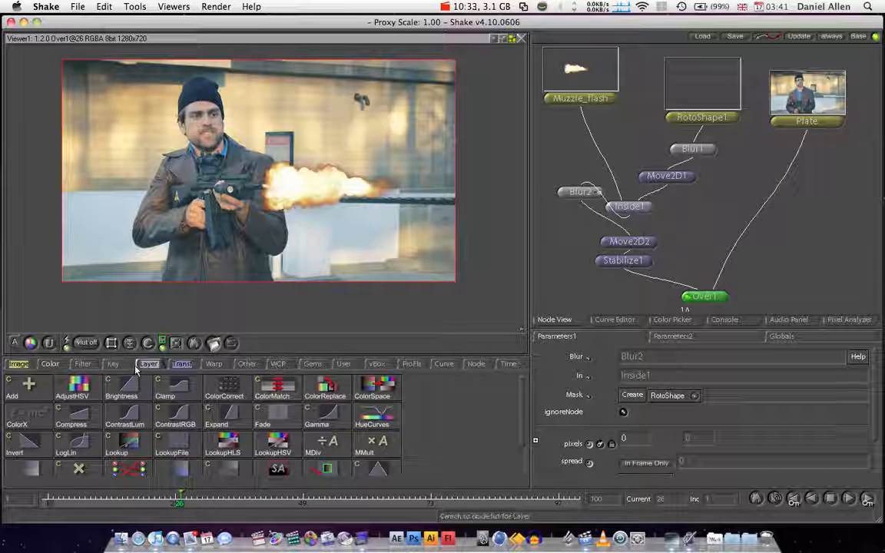
pyautogui.click(82, 363)
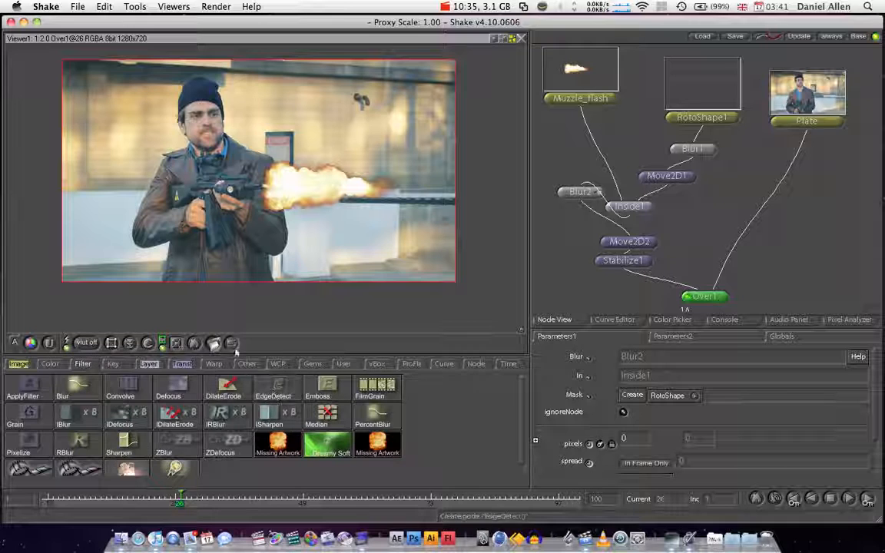
pyautogui.click(47, 365)
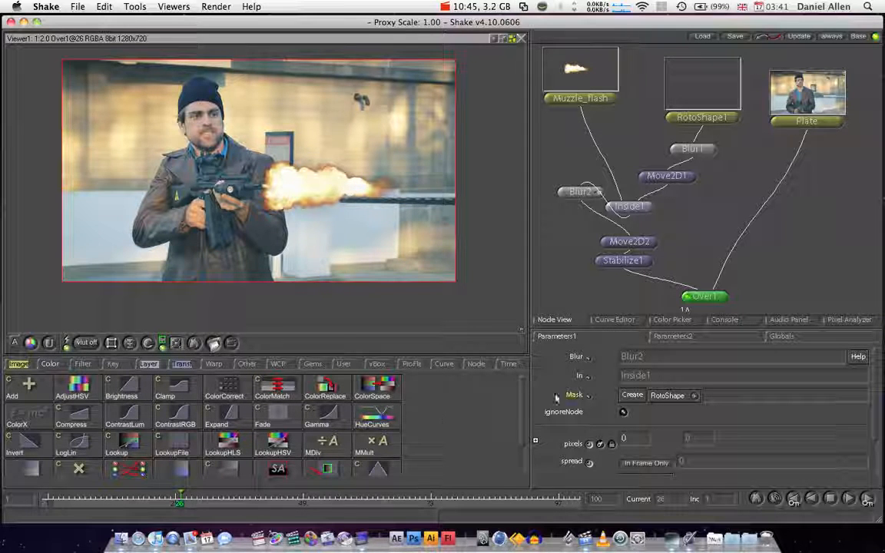
pyautogui.moveTo(523, 384); pyautogui.dragTo(524, 432)
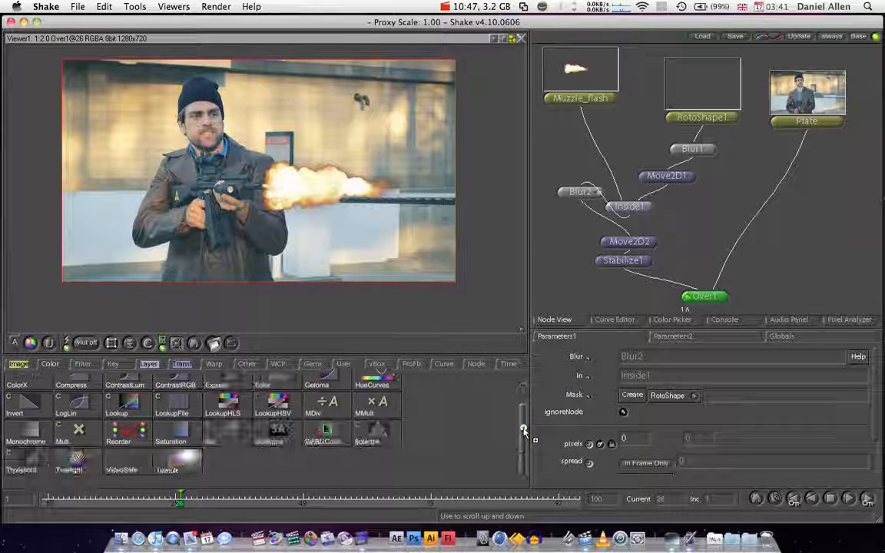